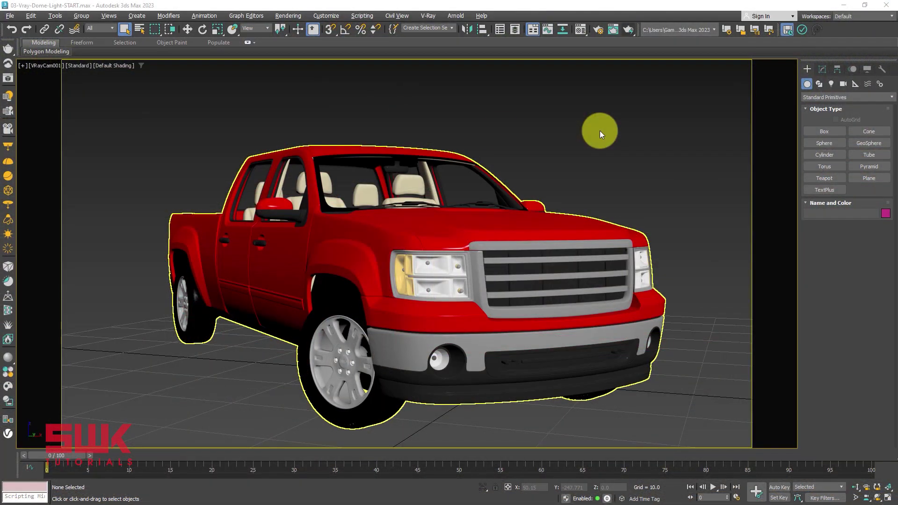
click(599, 131)
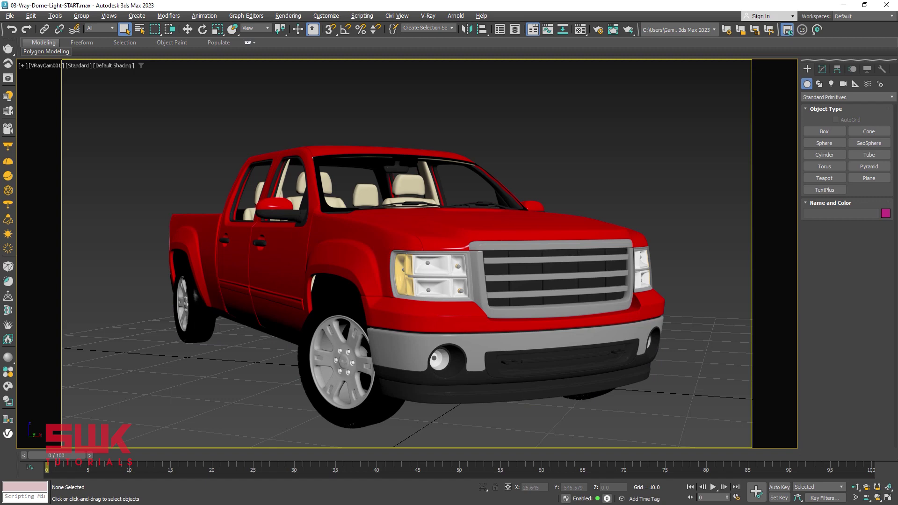
click(436, 191)
click(549, 136)
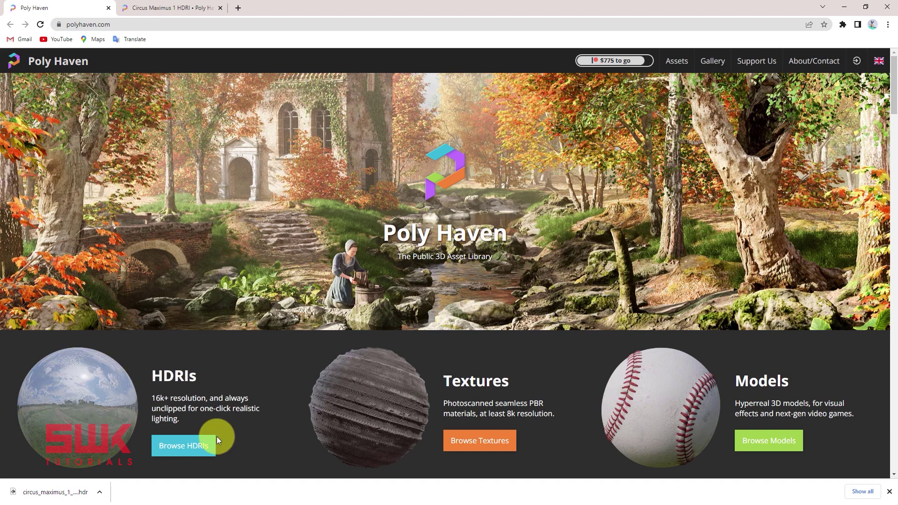
In the browser, open Poly Haven's HDRIs, download Circus Maximus 1 as a 4K HDR, and return to 3ds Max
click(185, 451)
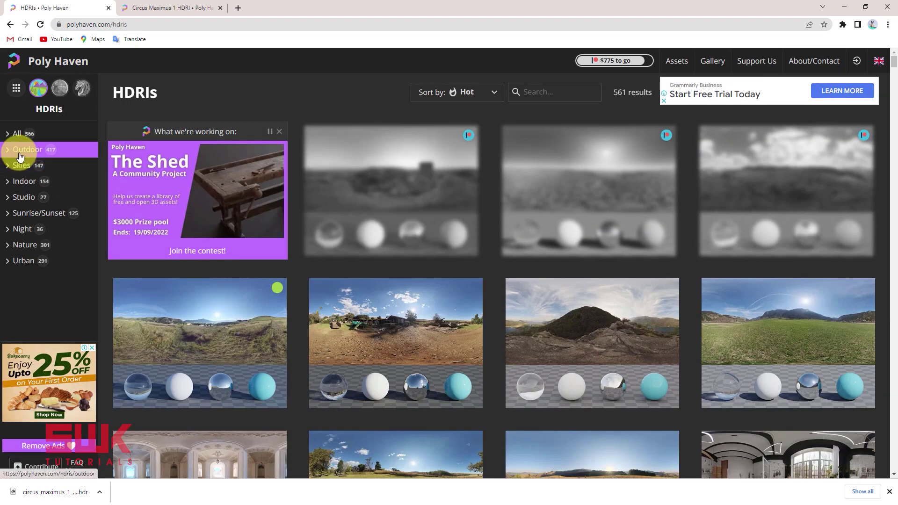
click(167, 8)
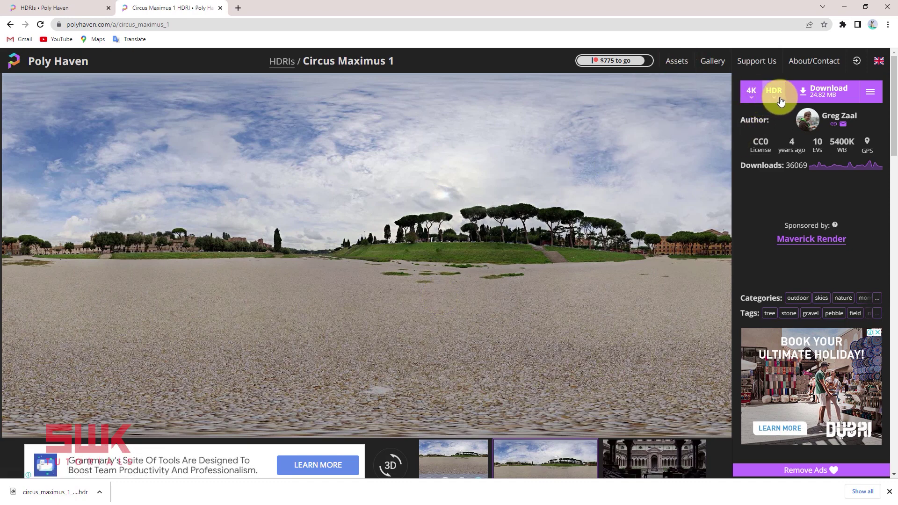
click(808, 95)
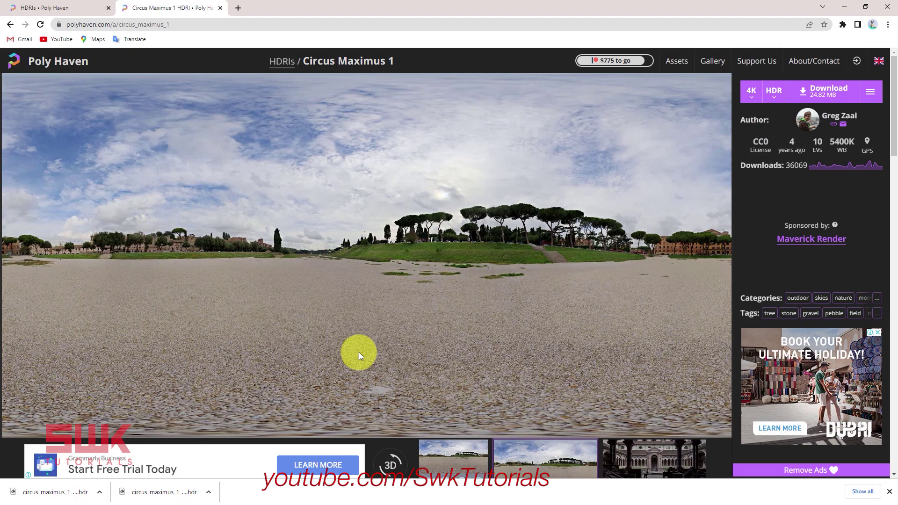
double_click(837, 9)
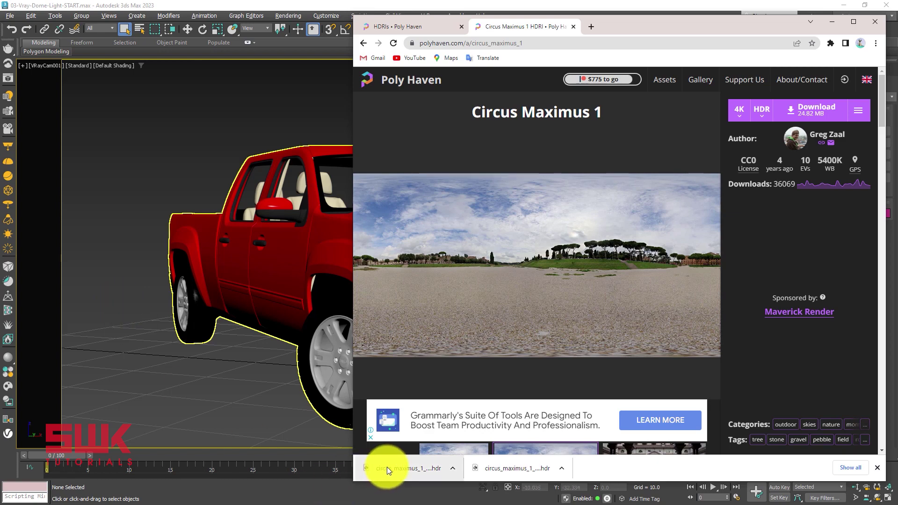
click(830, 22)
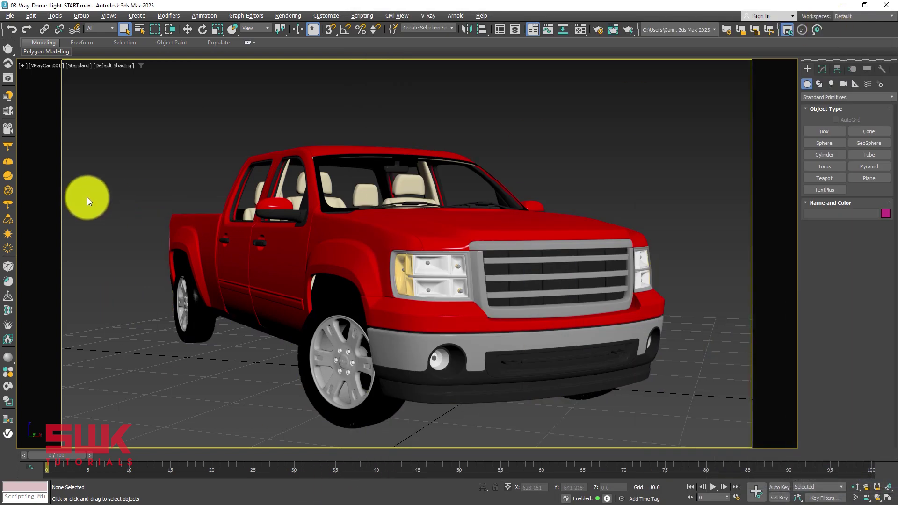
Create a V-Ray dome light on the ground near the truck's front wheel
click(12, 164)
click(252, 371)
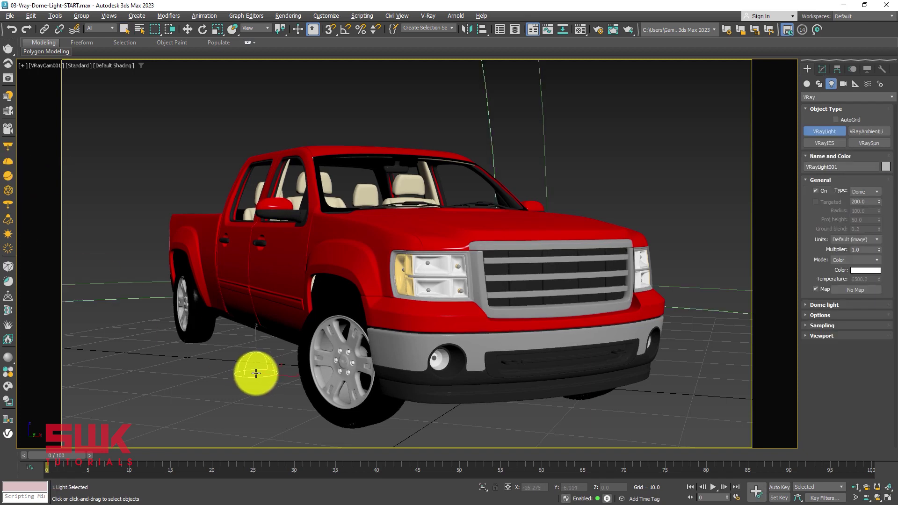
right_click(255, 373)
Move the dome light to the truck's centre in the top view, at about X -17 and Y 2, and restore the full camera view
key(alt+w)
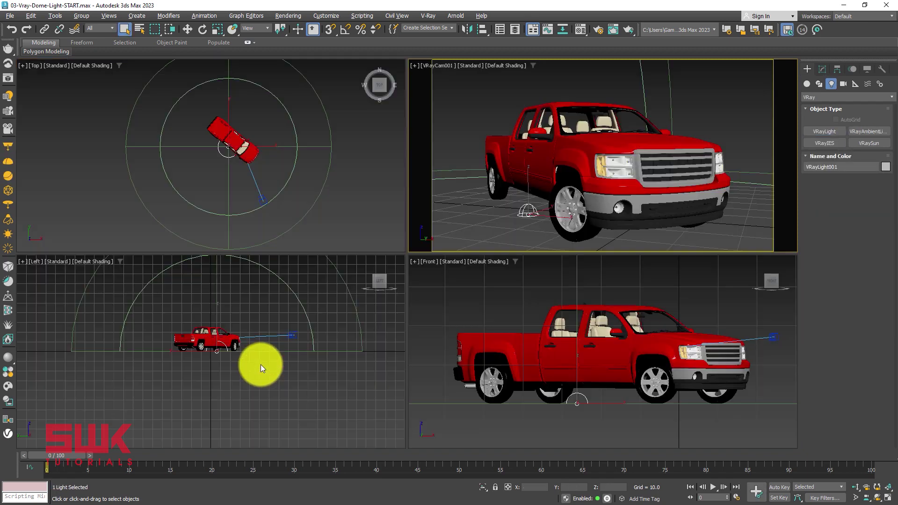
click(235, 178)
key(w)
drag(247, 137, 293, 164)
right_click(479, 218)
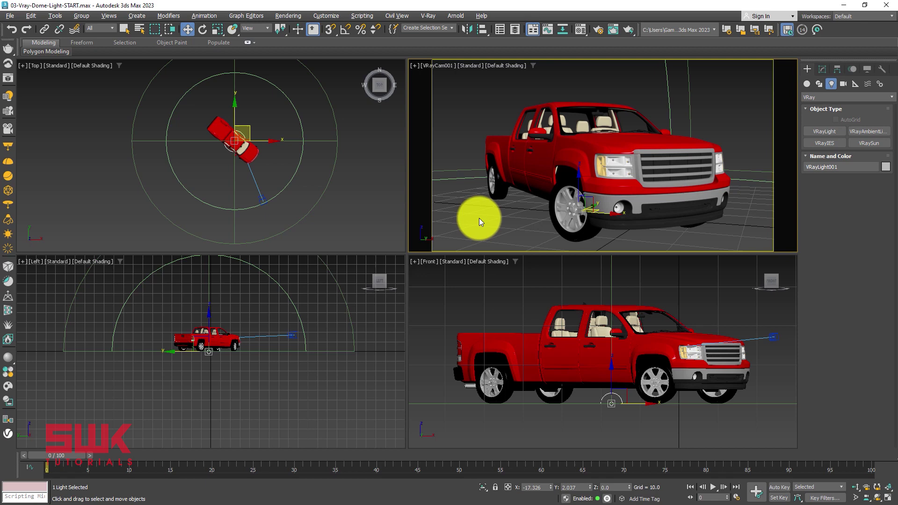
key(alt+w)
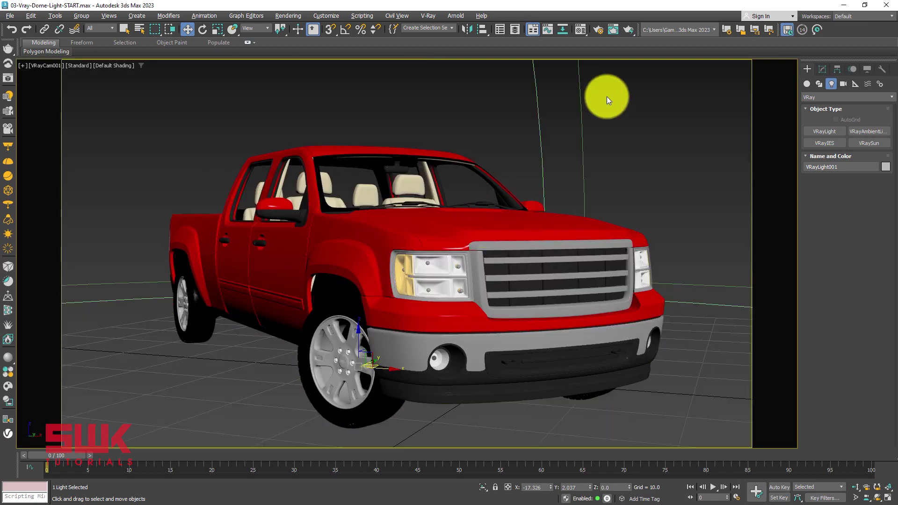
Start an interactive render in the V-Ray Frame Buffer and set the dome light's multiplier to 30
click(12, 76)
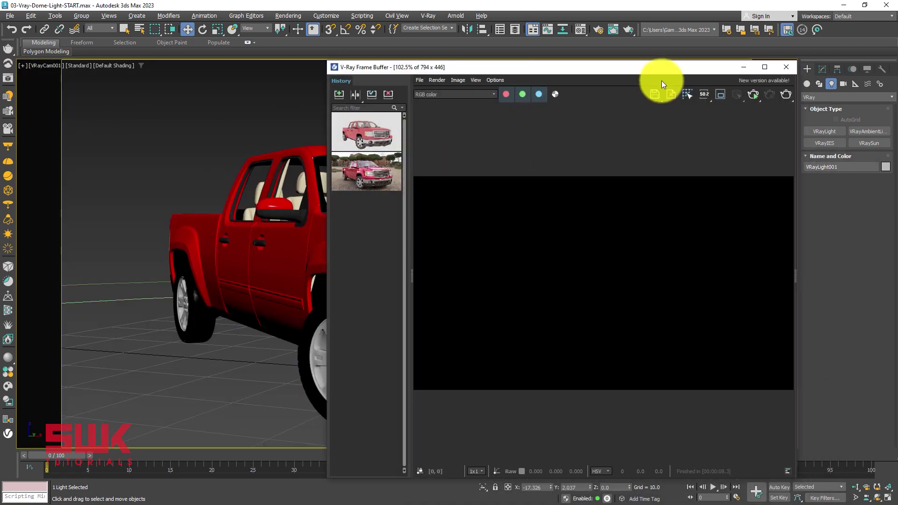
click(753, 94)
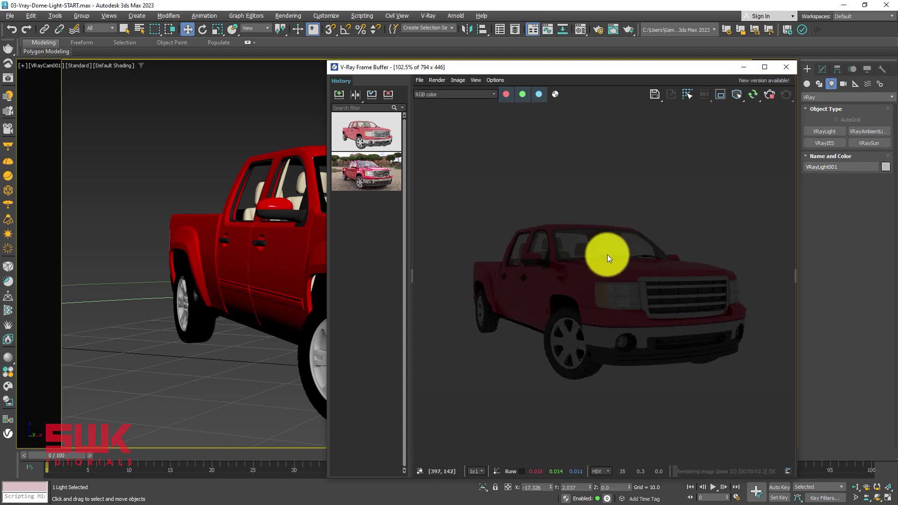
click(821, 69)
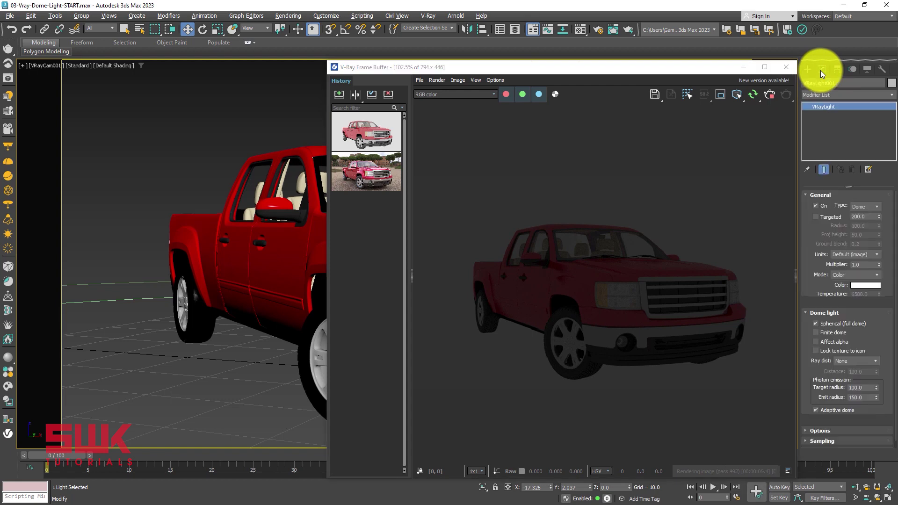
click(818, 264)
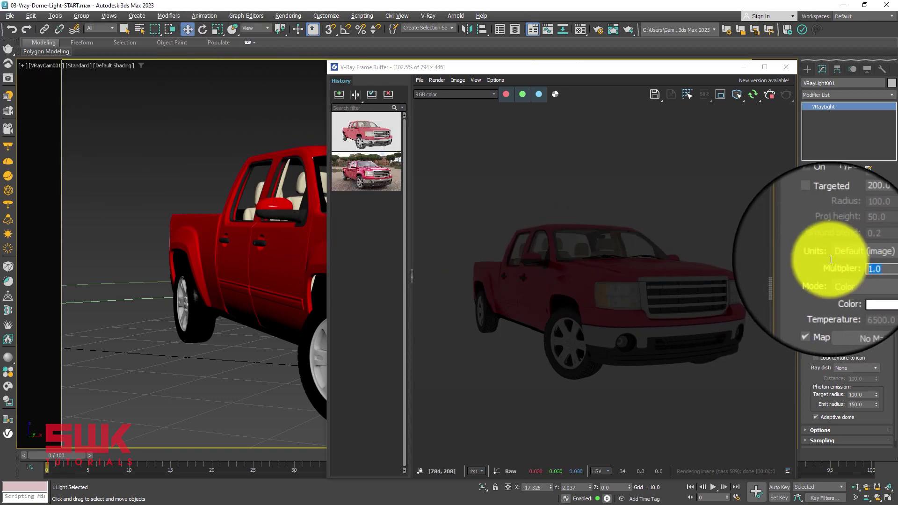
text(30)
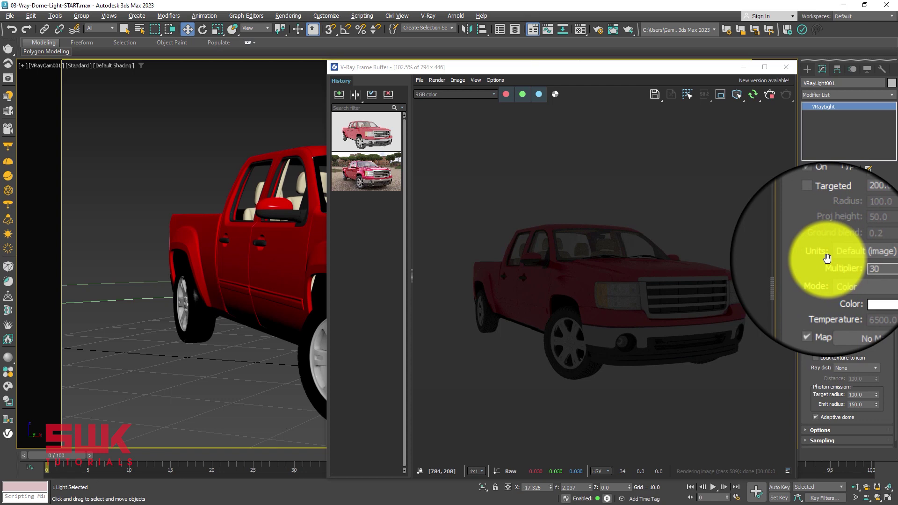
key(Return)
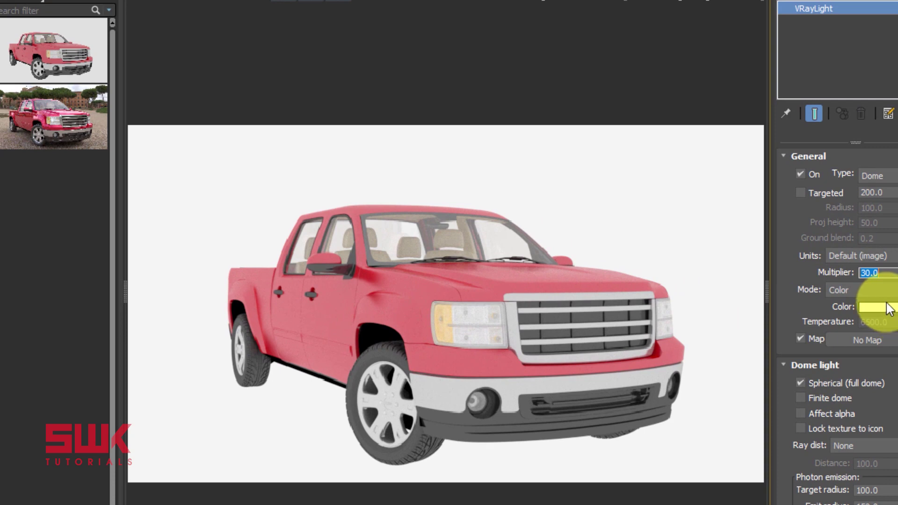
Assign a VRayBitmap map to the dome light and load the circus_maximus_1_4k HDR file into it
click(851, 336)
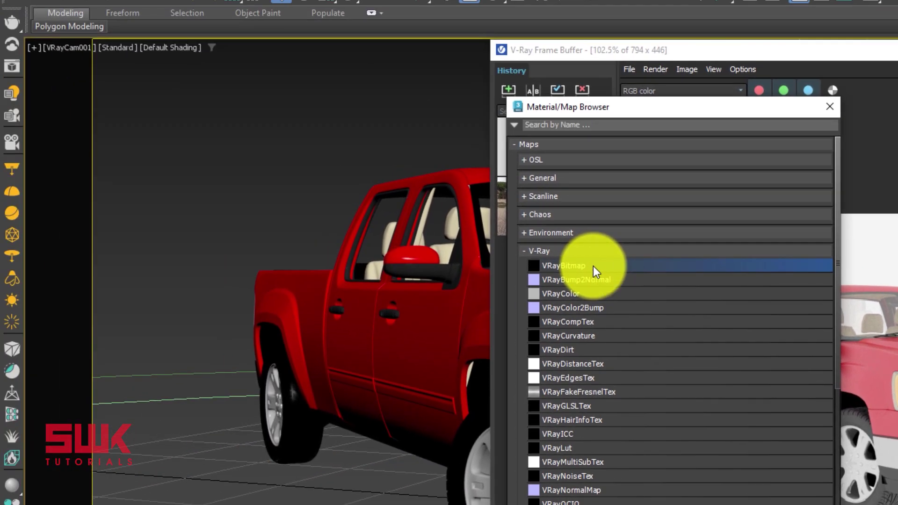
double_click(592, 265)
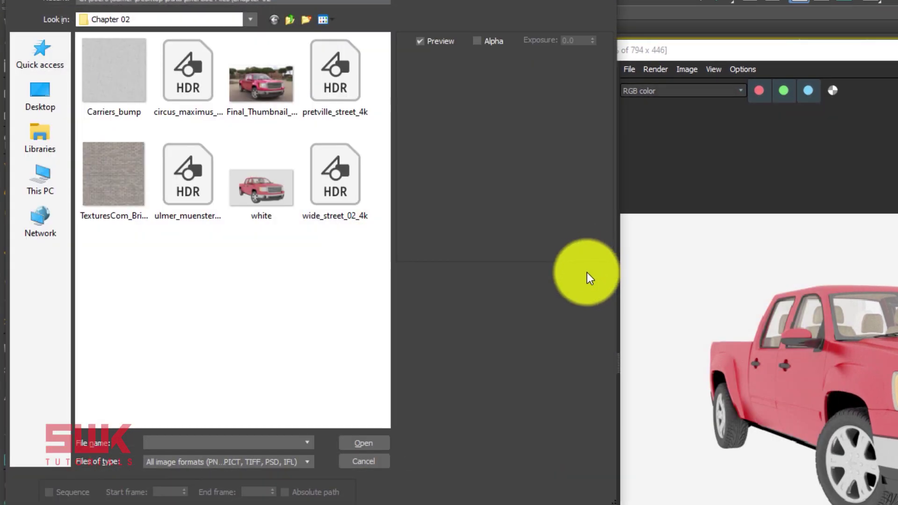
click(197, 60)
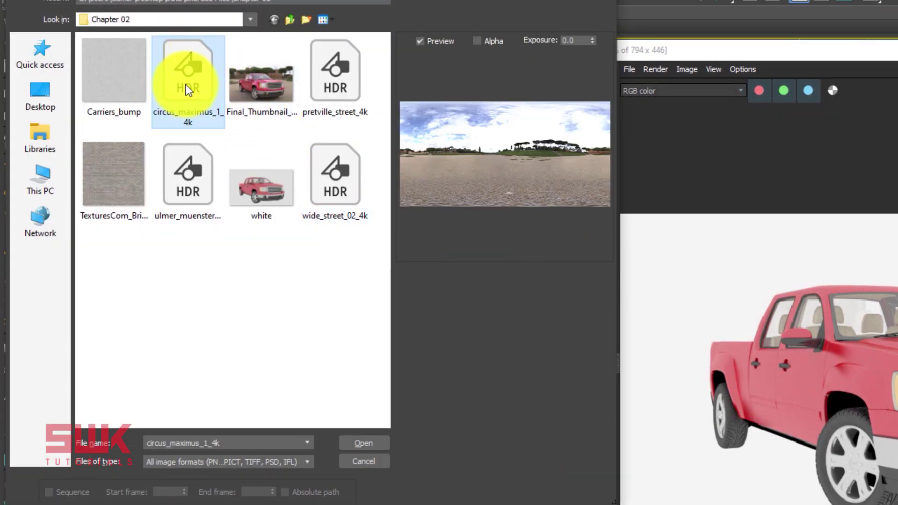
click(349, 442)
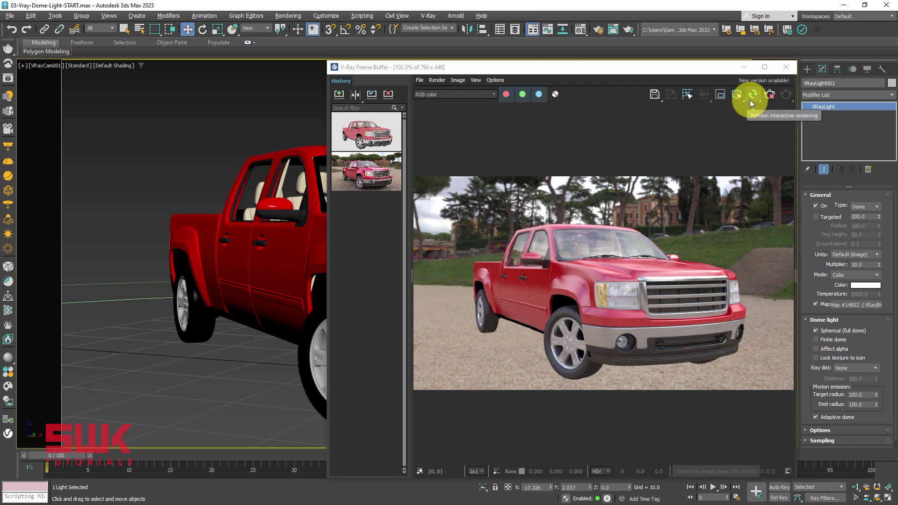
Check the common output parameters in the V-Ray render setup
click(598, 29)
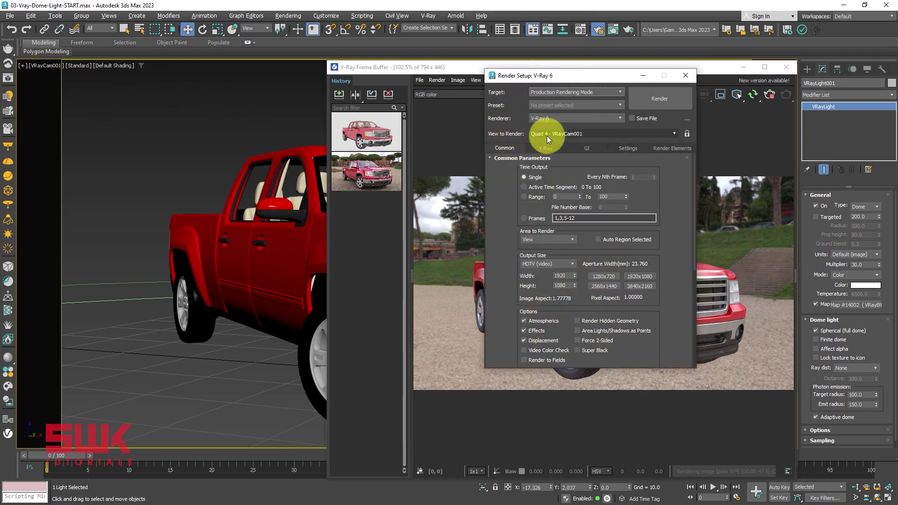
click(685, 76)
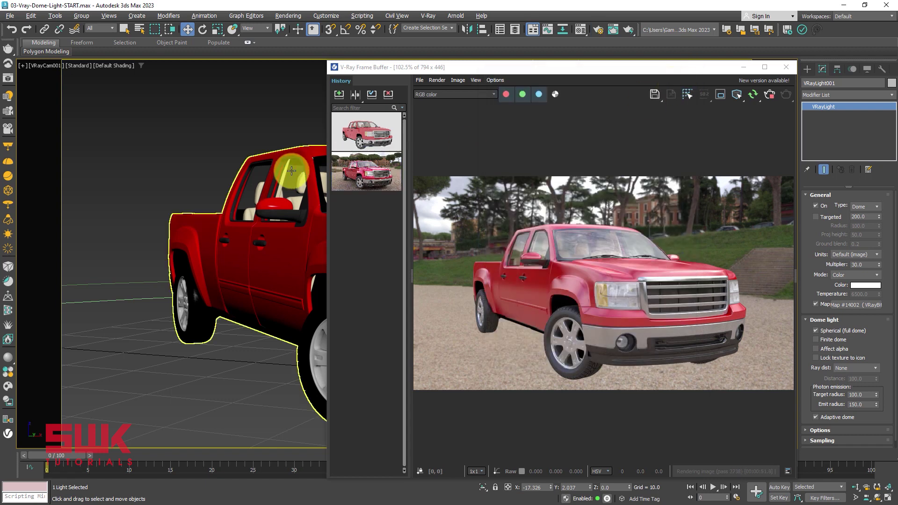
Try rotating the dome light to about 72 degrees around its Z axis in the top view
key(alt+w)
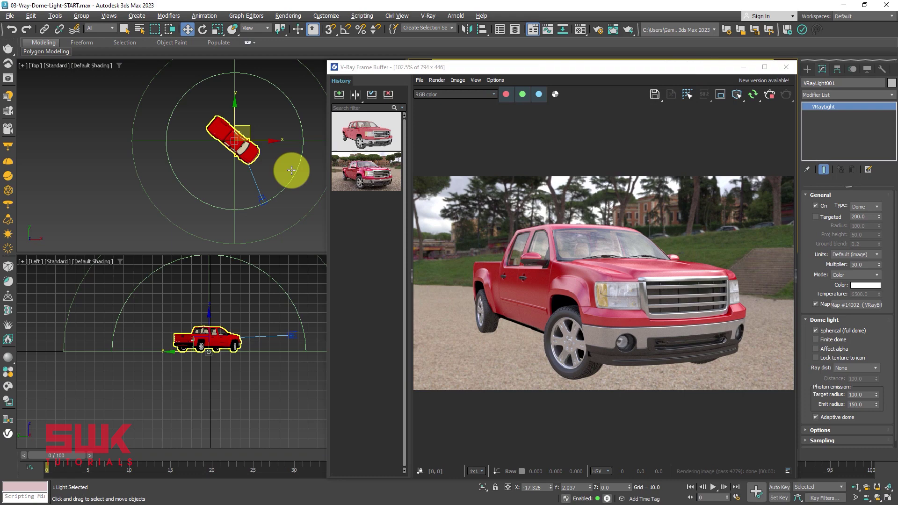
middle_drag(271, 165, 219, 172)
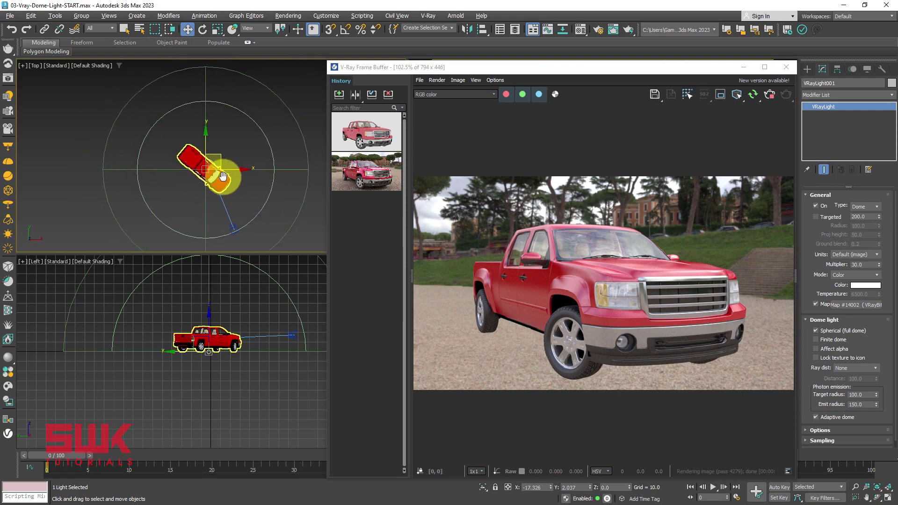
scroll(219, 172, up, 5)
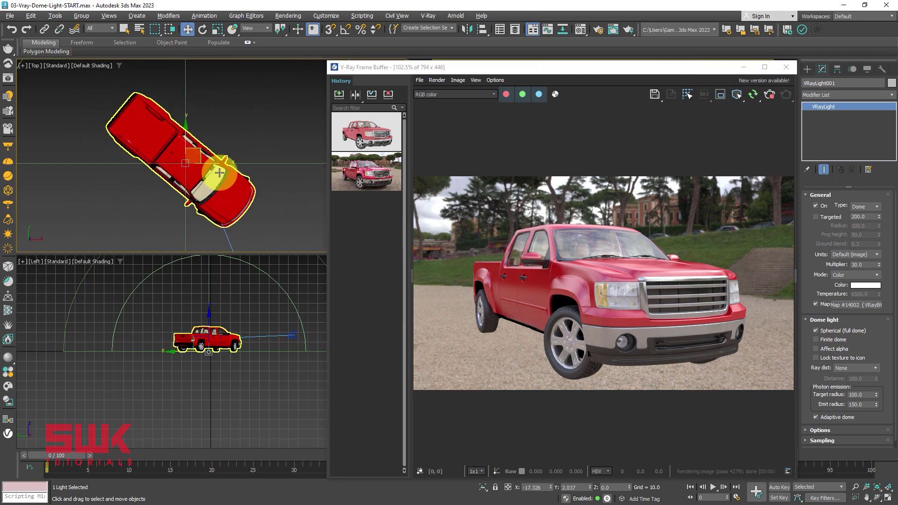
scroll(213, 173, down, 3)
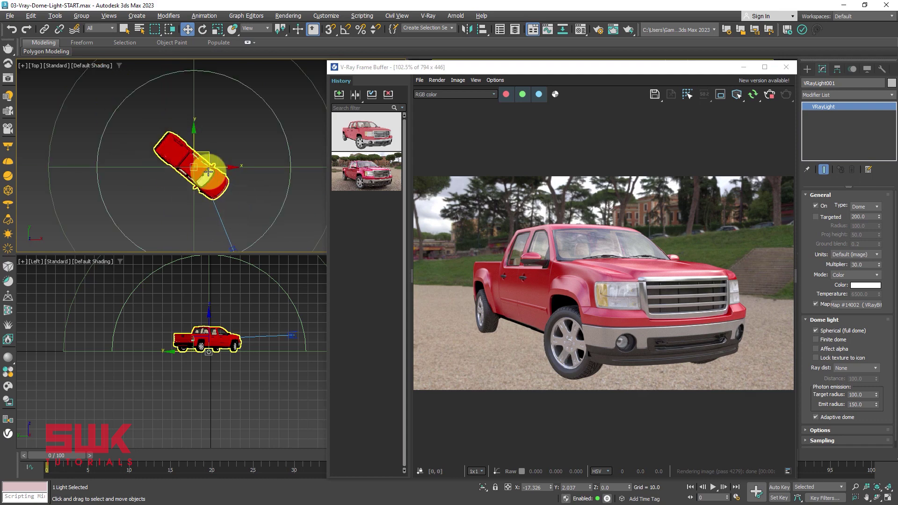
key(e)
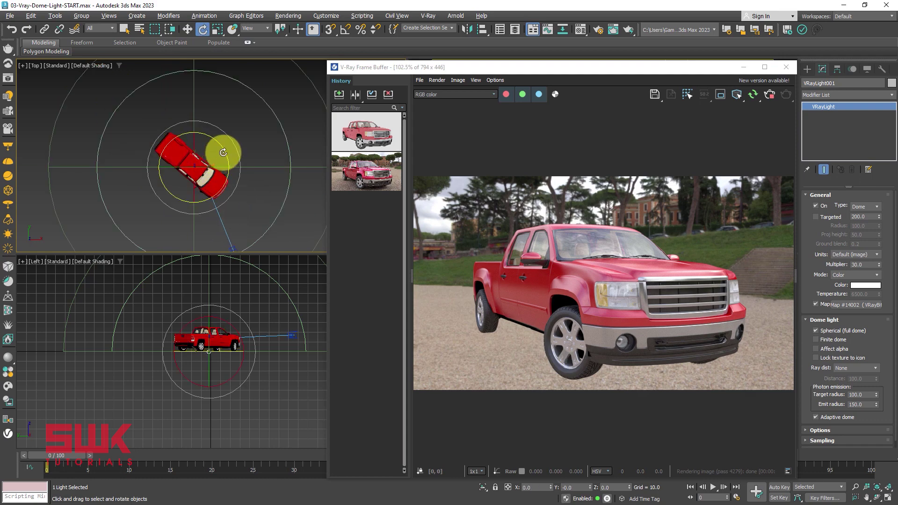
drag(223, 153, 206, 120)
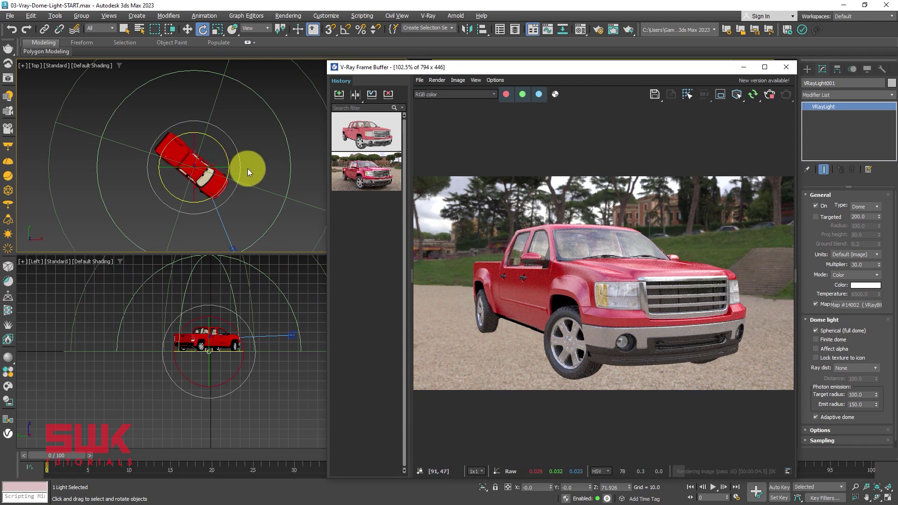
middle_drag(248, 168, 241, 163)
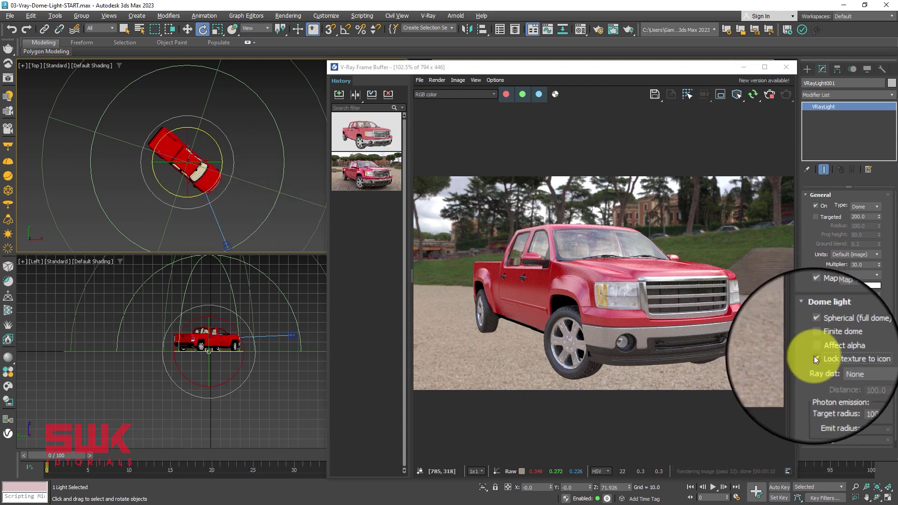
Lock the dome light's texture to its icon and rotate the light to about -38 degrees around Z
click(815, 357)
drag(270, 108, 254, 246)
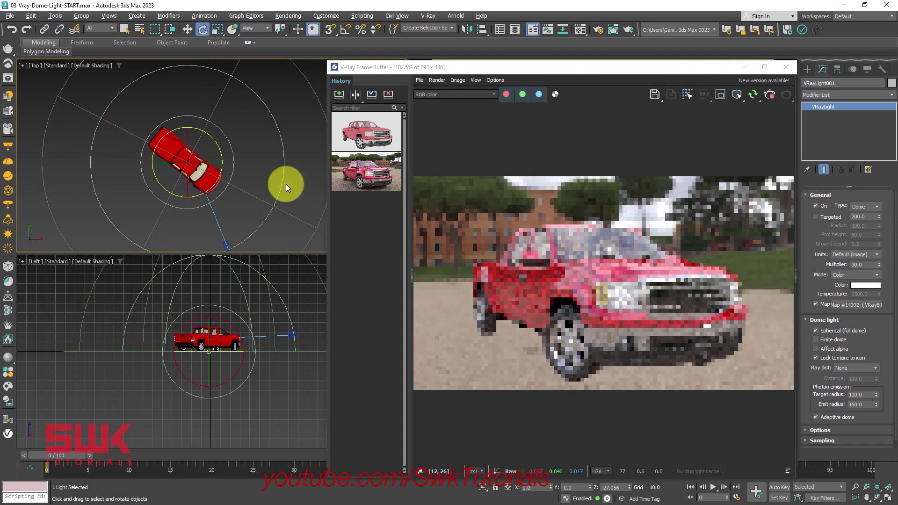
drag(280, 135, 278, 144)
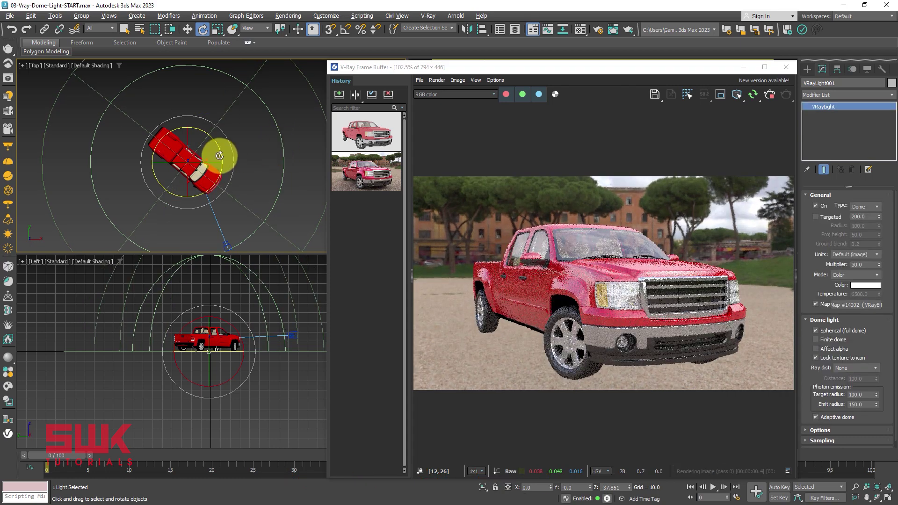
Set the dome light's Z rotation to -52 degrees and move the frame buffer window clear of the camera view
click(708, 293)
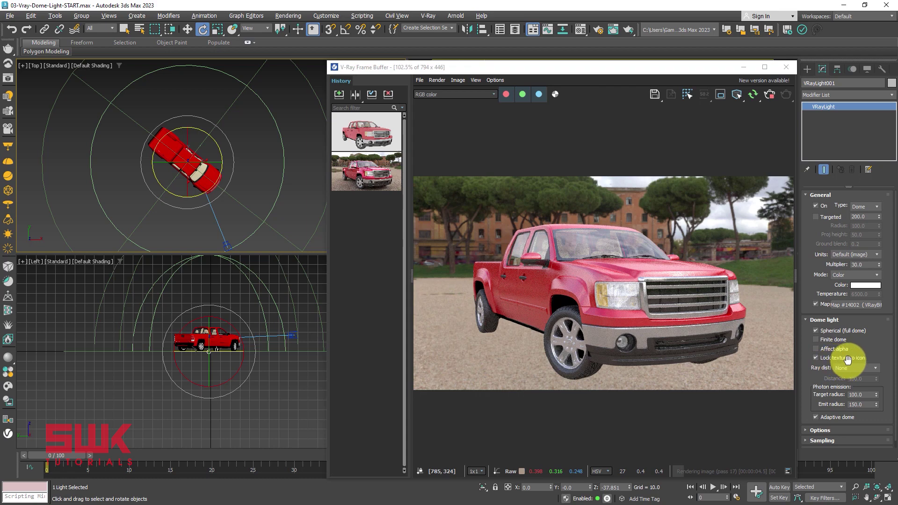
double_click(612, 487)
text(-52)
key(Return)
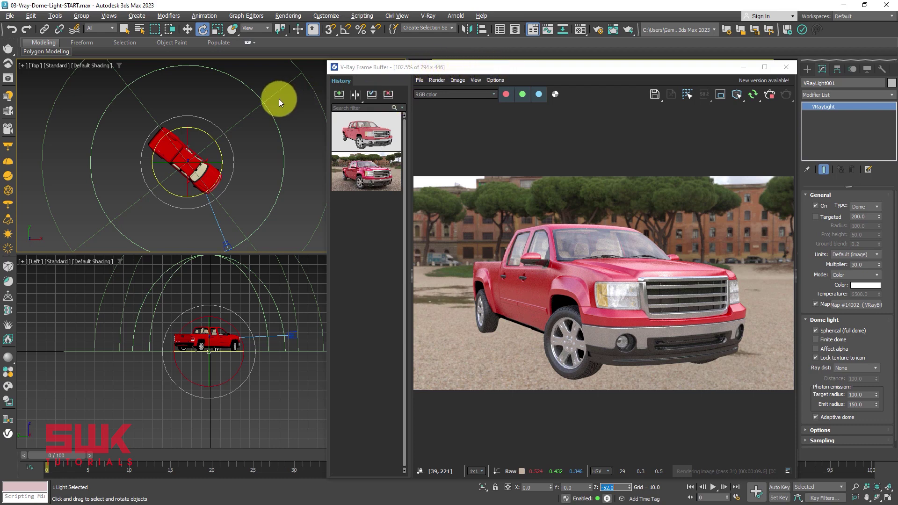
drag(403, 69, 94, 63)
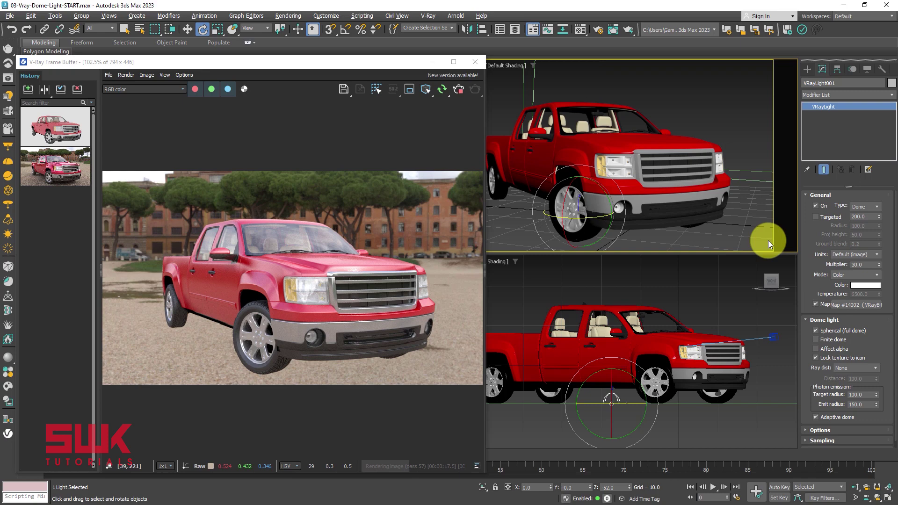
Dolly the camera away from the truck and enable the dome light's Finite dome option
click(857, 489)
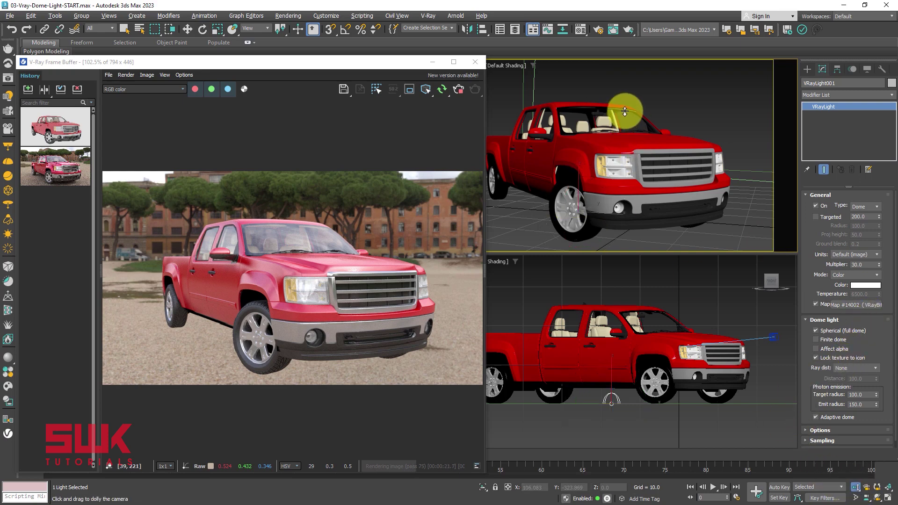
drag(625, 111, 617, 176)
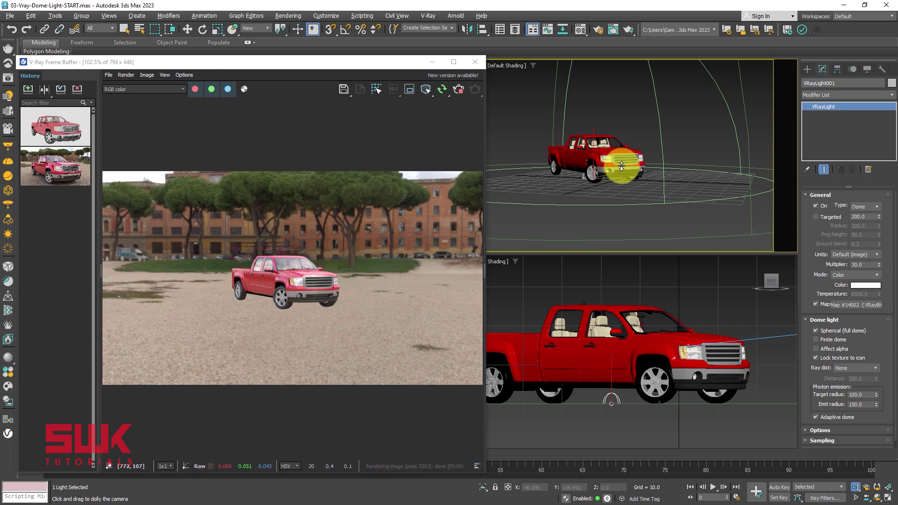
click(817, 338)
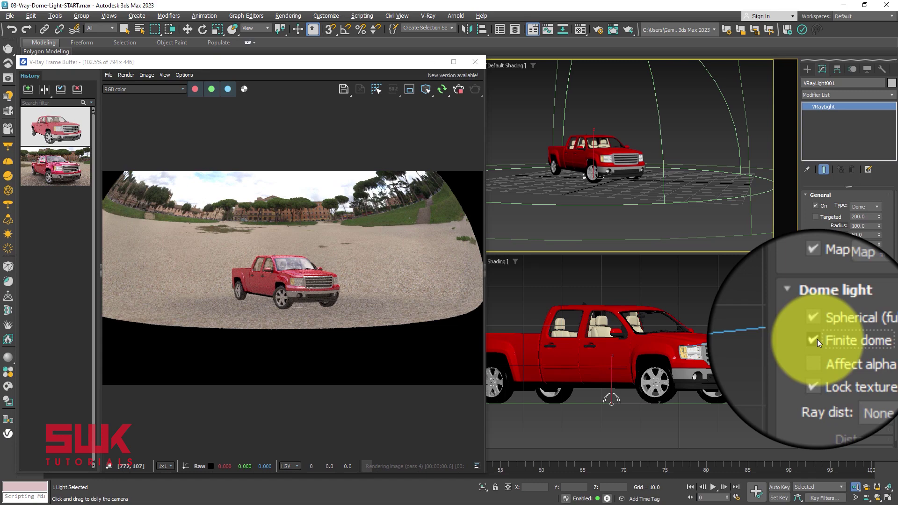
Compare the render with Finite dome off and on, viewing the truck from near and far
drag(675, 126, 659, 100)
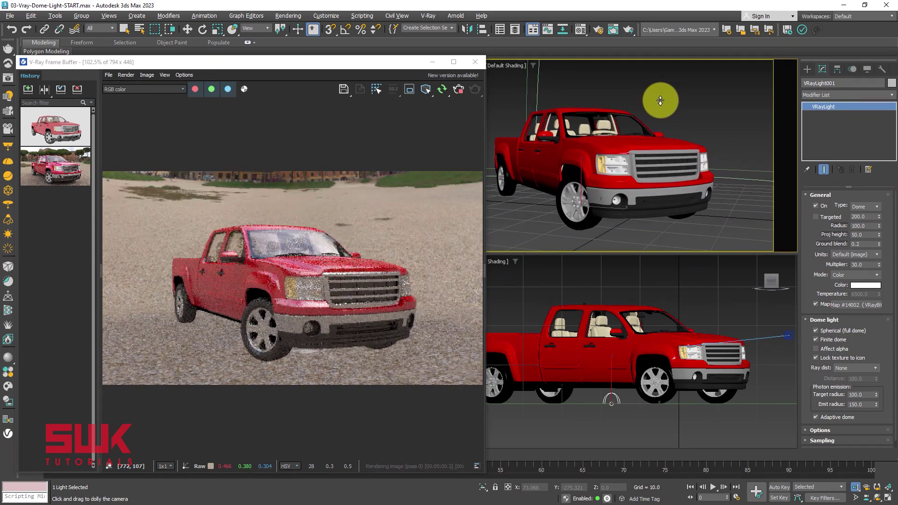
drag(660, 100, 631, 187)
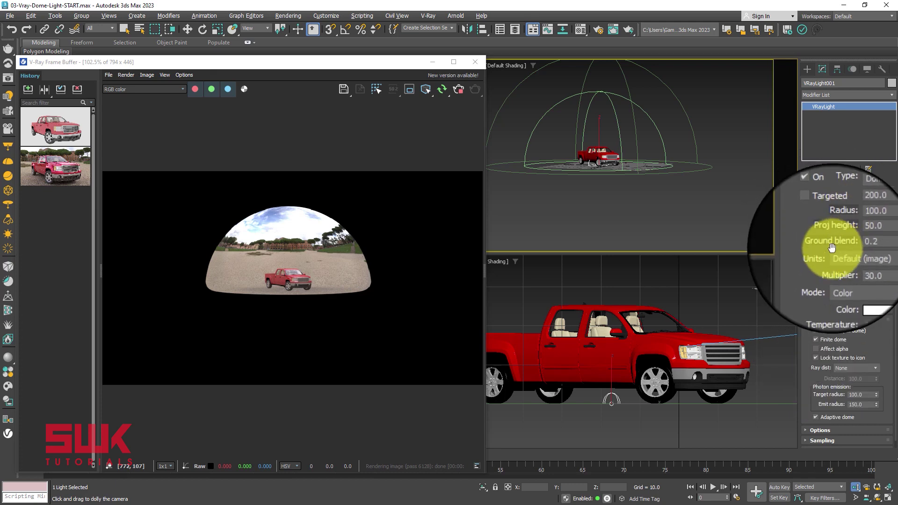
click(823, 341)
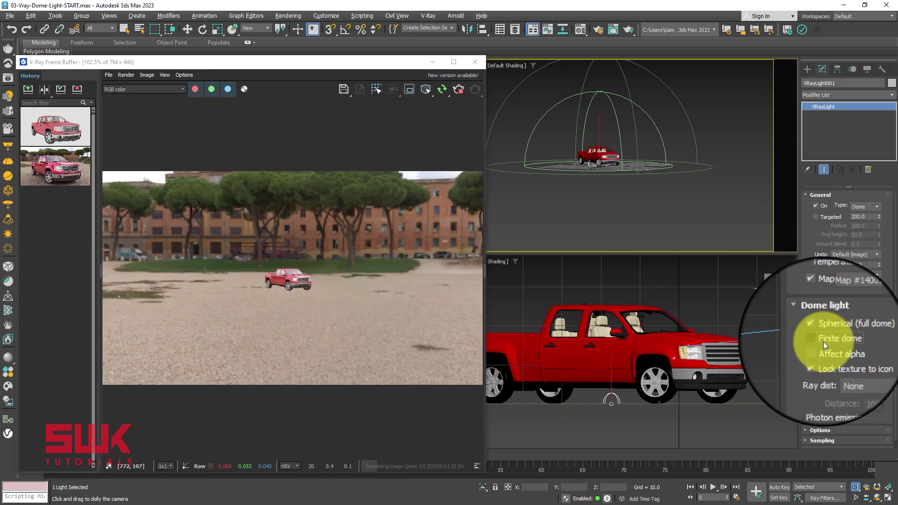
click(823, 341)
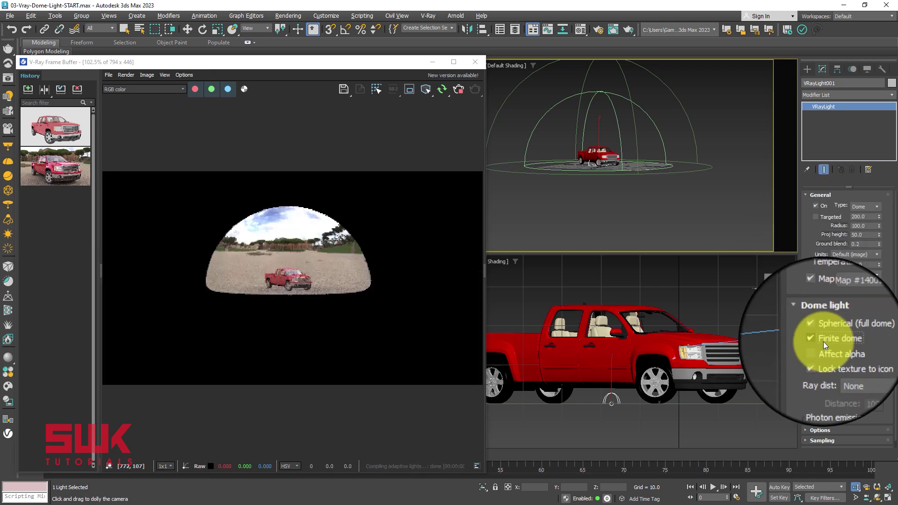
Try a dome radius of 200, settle on 250, and dolly the camera back in to frame the truck
double_click(858, 226)
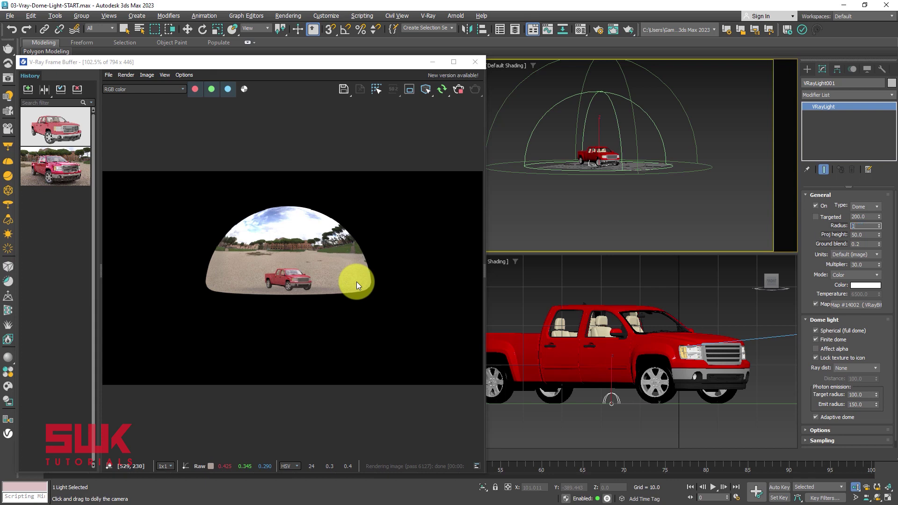
key(Return)
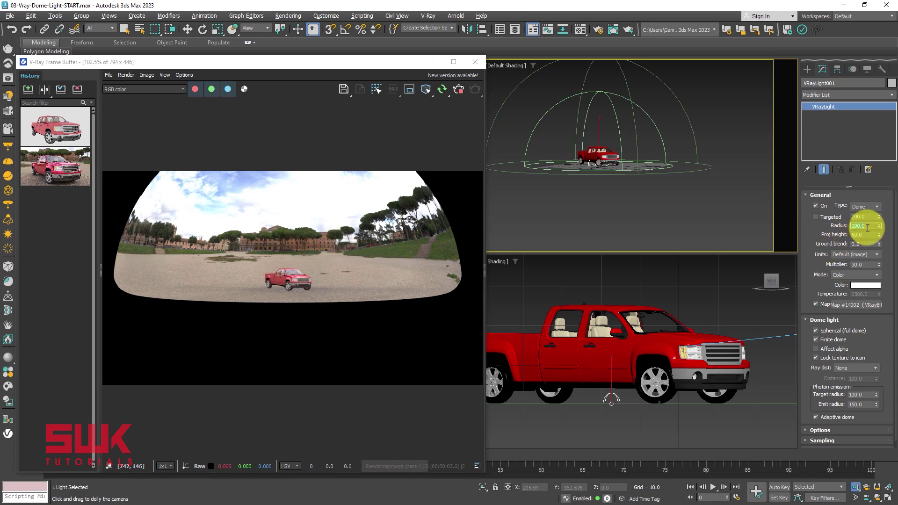
text(250)
key(Return)
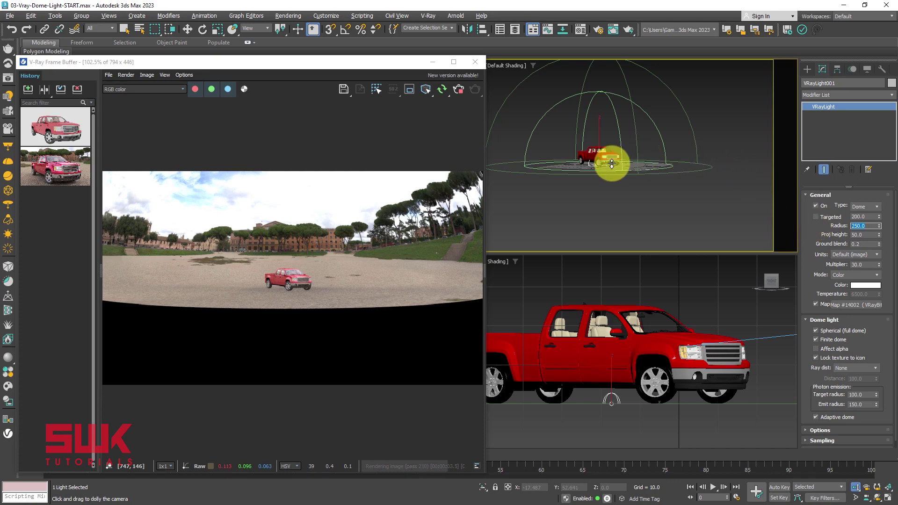
drag(607, 161, 603, 125)
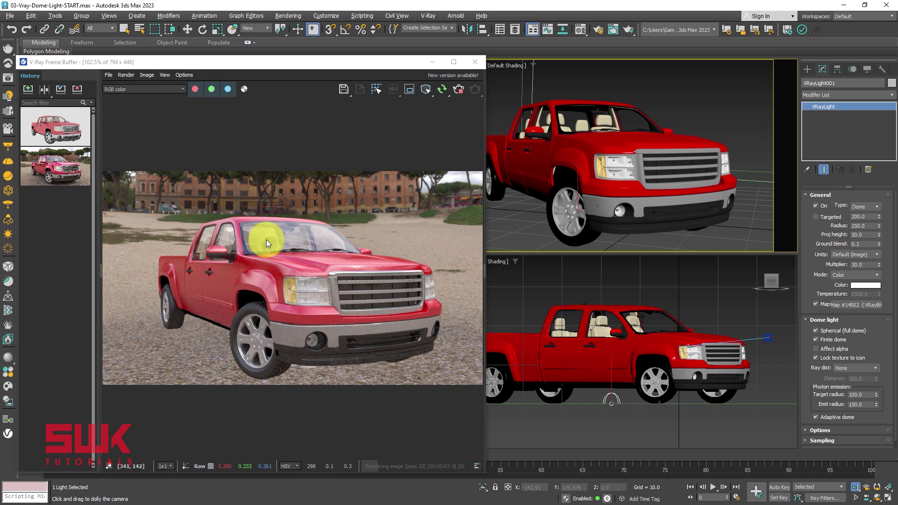
Try a dome projection height of 70 and check the Circus Maximus 1 panorama on Poly Haven in the browser
click(860, 225)
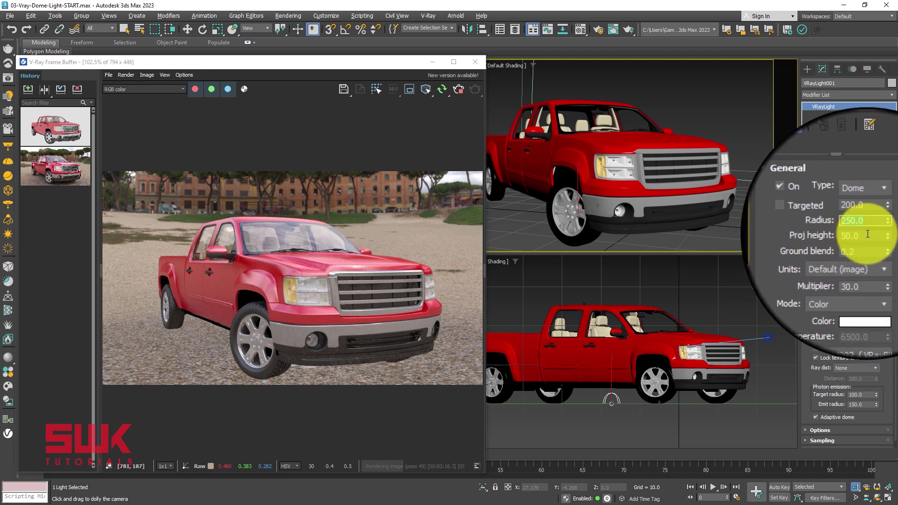
key(Tab)
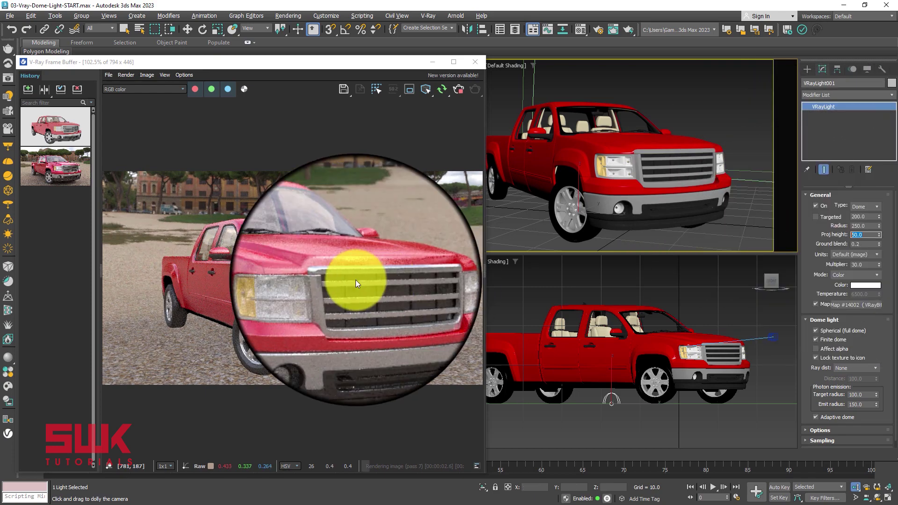
click(870, 236)
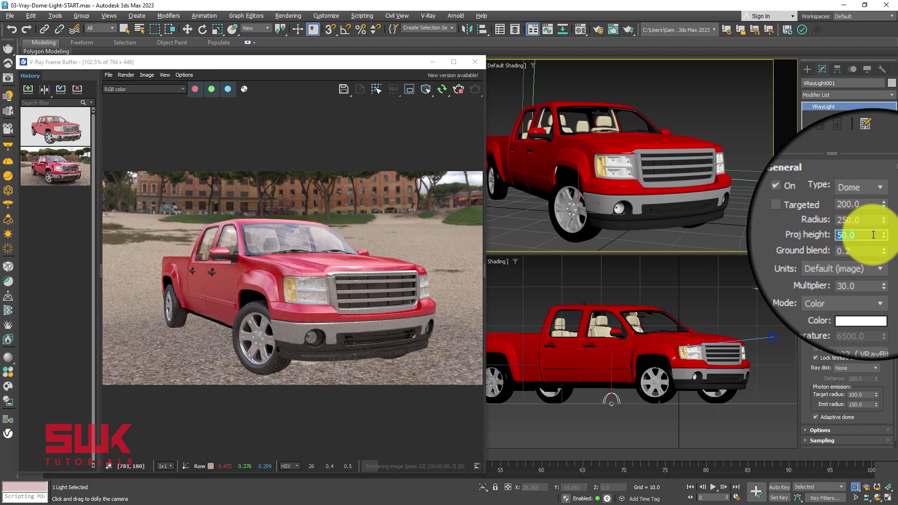
text(70)
key(Return)
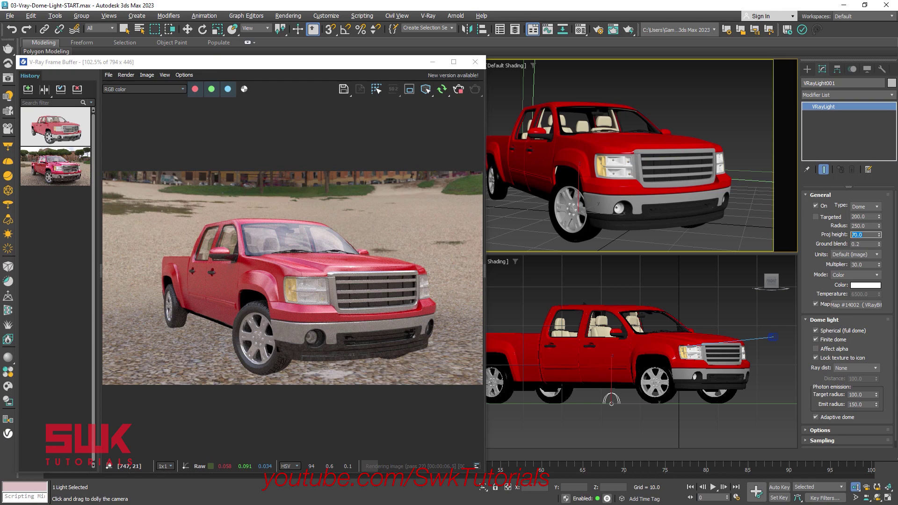
key(alt+Tab)
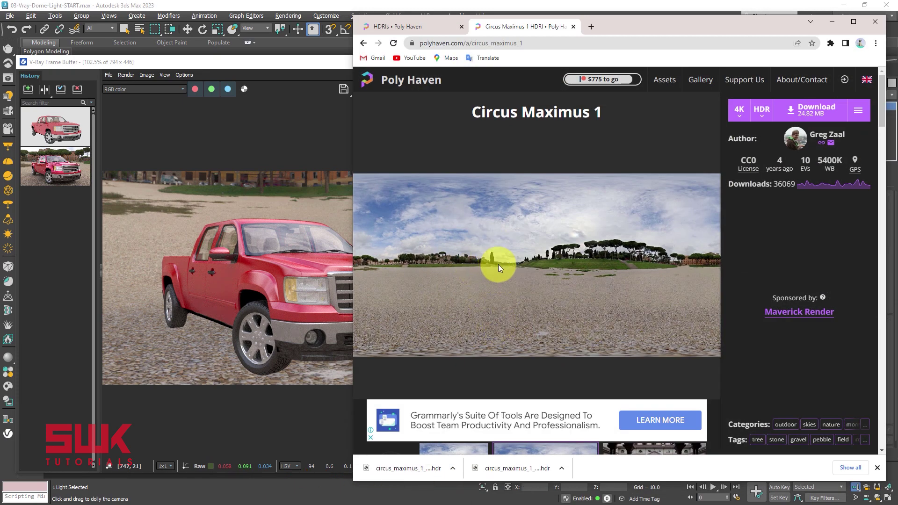
click(832, 21)
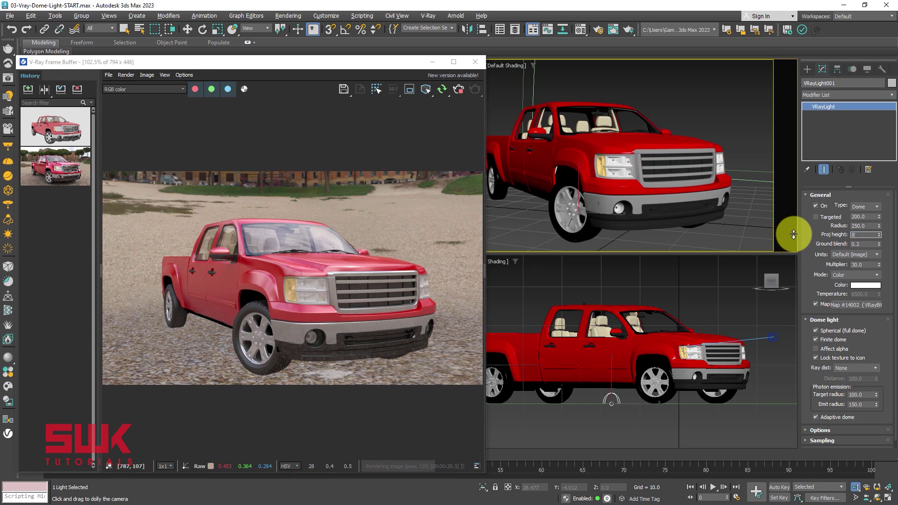
Try dome projection heights of 80, 60, 40 and 30 to compare the background in the interactive render
text(0)
key(Return)
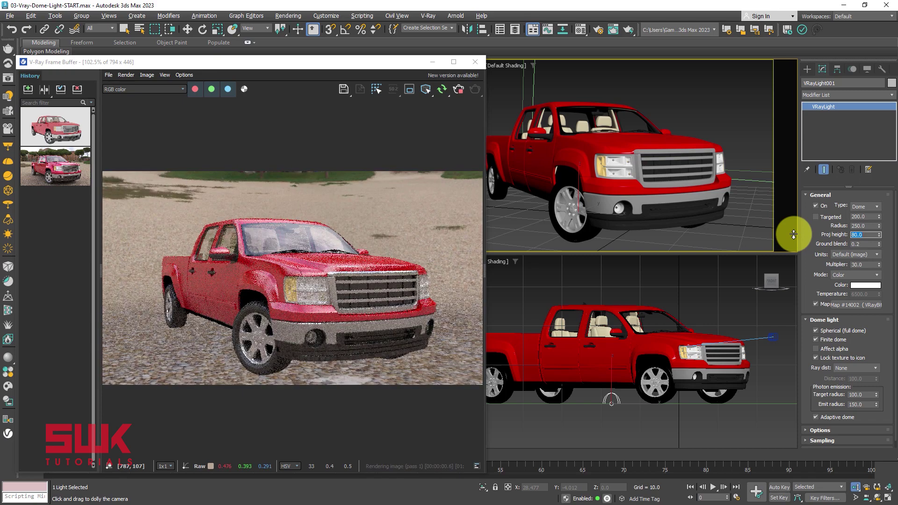
text(50)
key(Return)
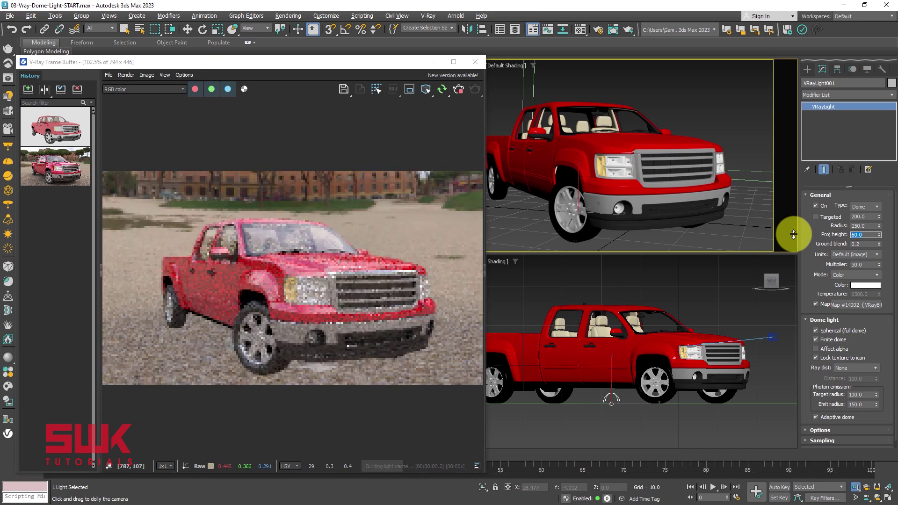
text(40)
key(Return)
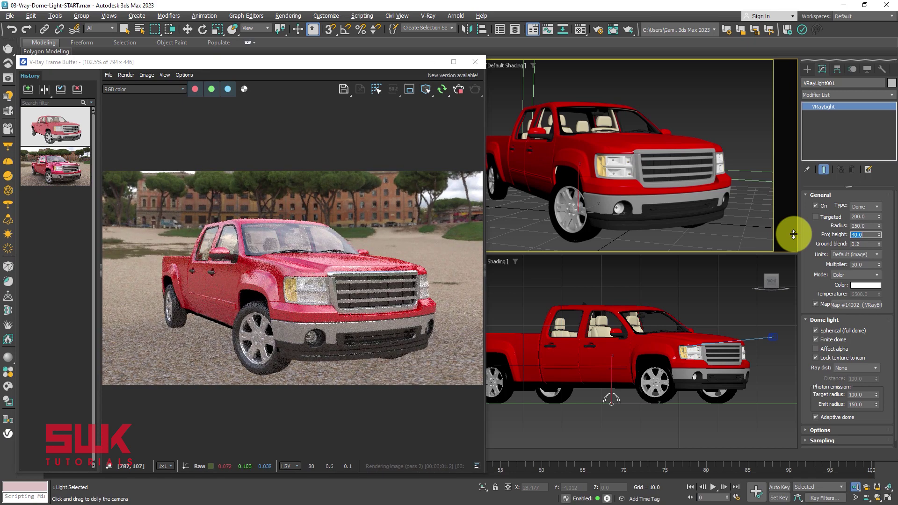
text(30)
key(Return)
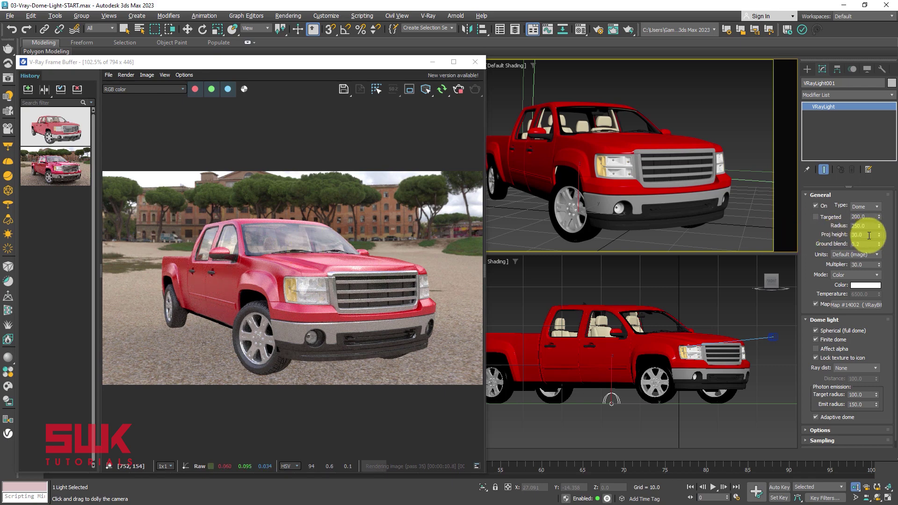
Compare projection heights of 25 and 50, and set the dome light's projection height to 30
key(Return)
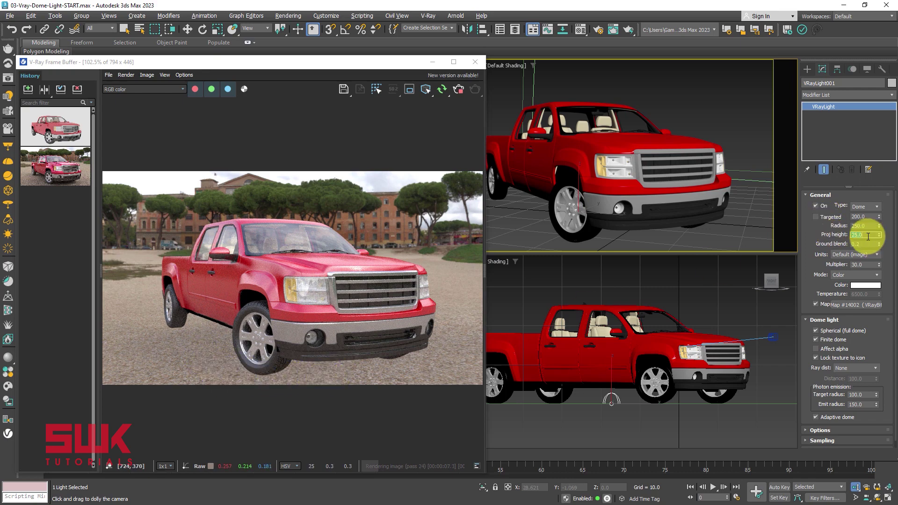
text(50)
key(Return)
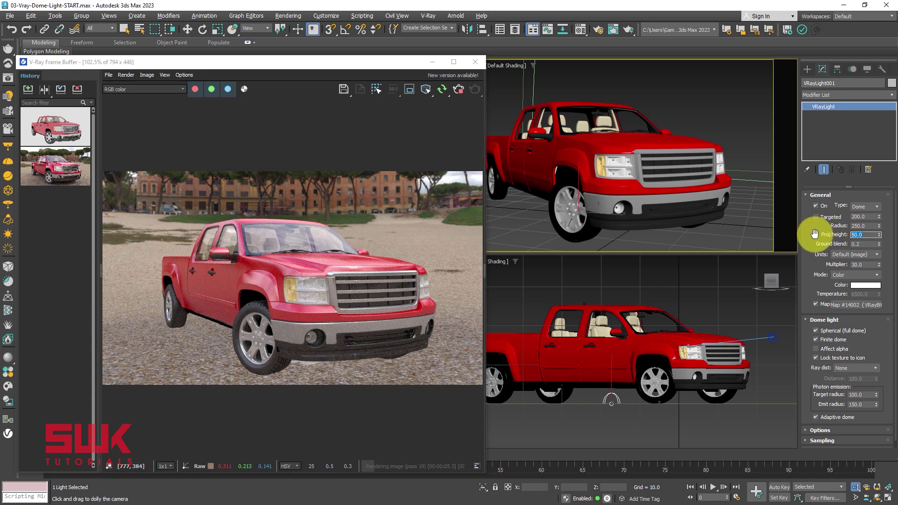
text(2)
key(Return)
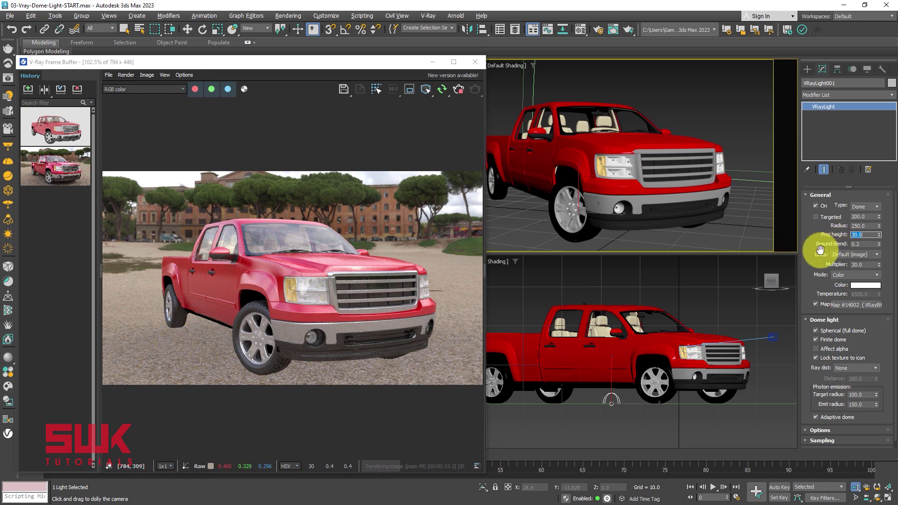
Try ground blend values of 1, 0.5 and 0 on the dome light, with the camera pulled back to show the whole dome
click(866, 244)
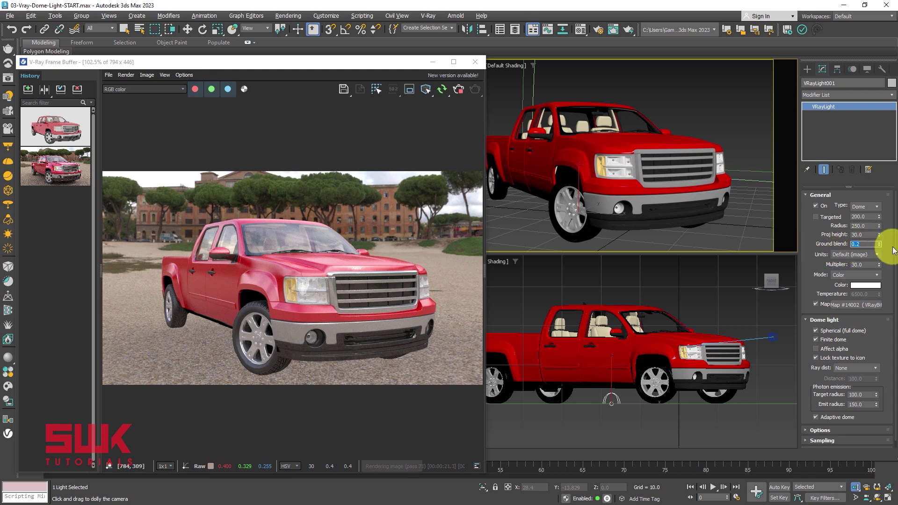
text(1)
key(Return)
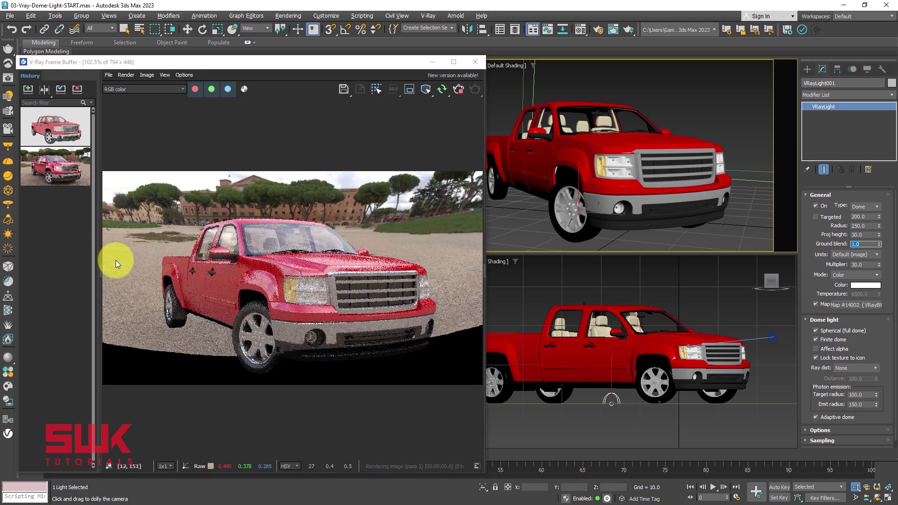
ctrl+alt+middle_drag(611, 161, 573, 385)
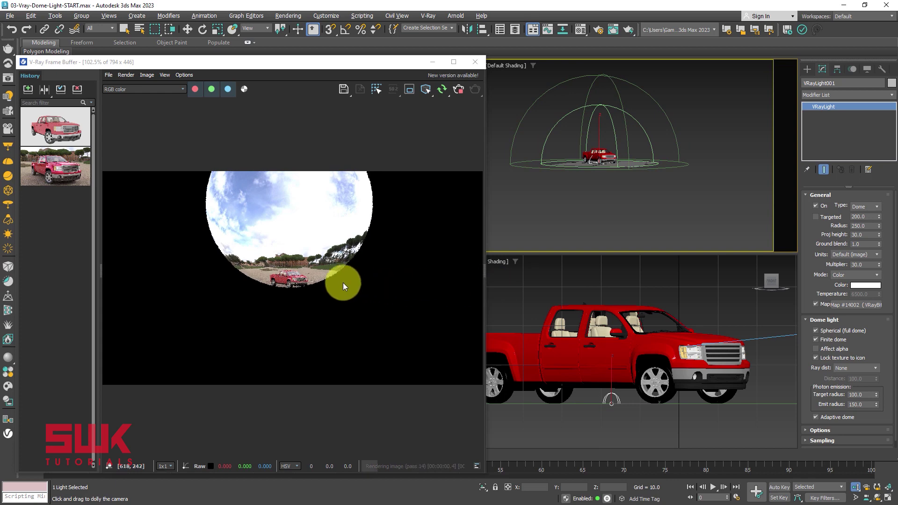
drag(870, 244, 810, 243)
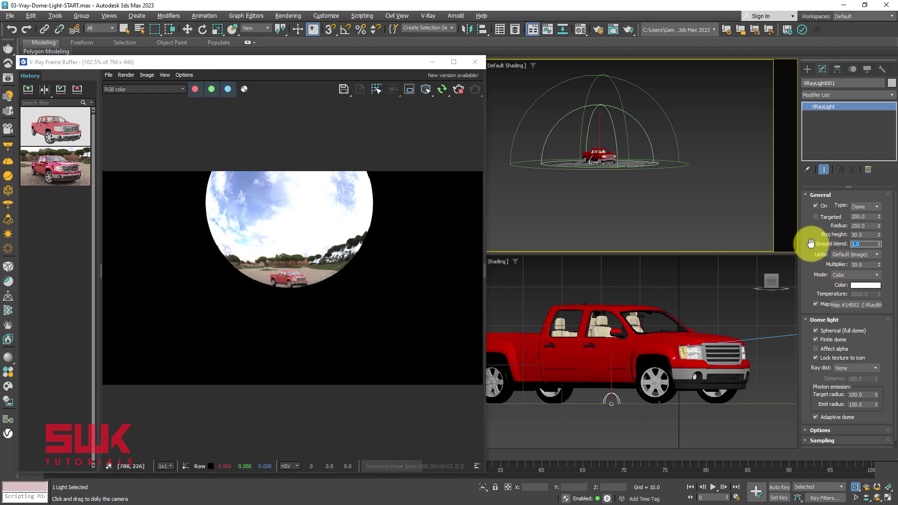
text(0.5)
key(Return)
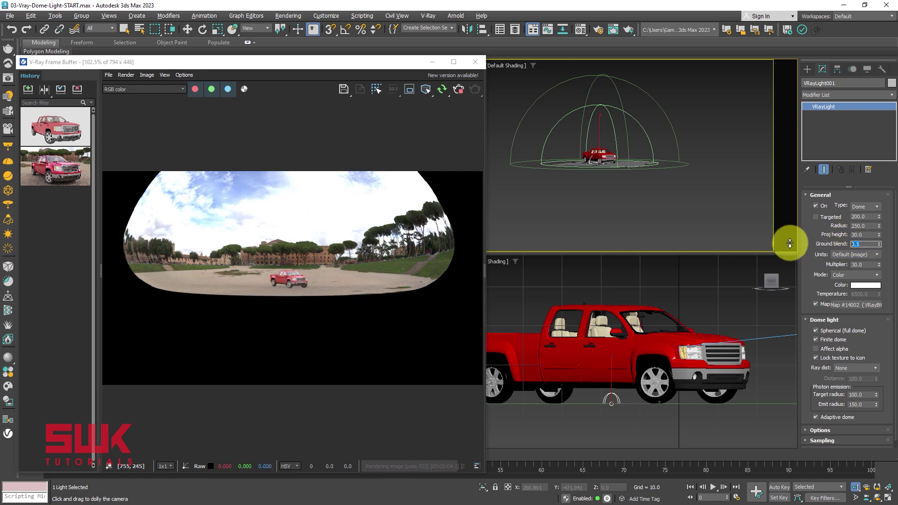
text(0)
key(Return)
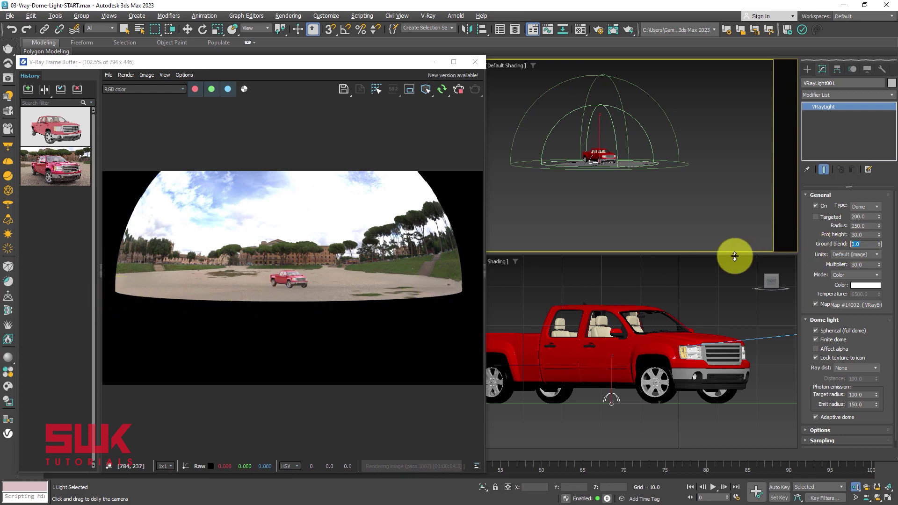
Set the dome light's ground blend to 0.2 and dolly the camera back in until the truck fills the frame
text(.2)
key(Return)
scroll(602, 178, up, 10)
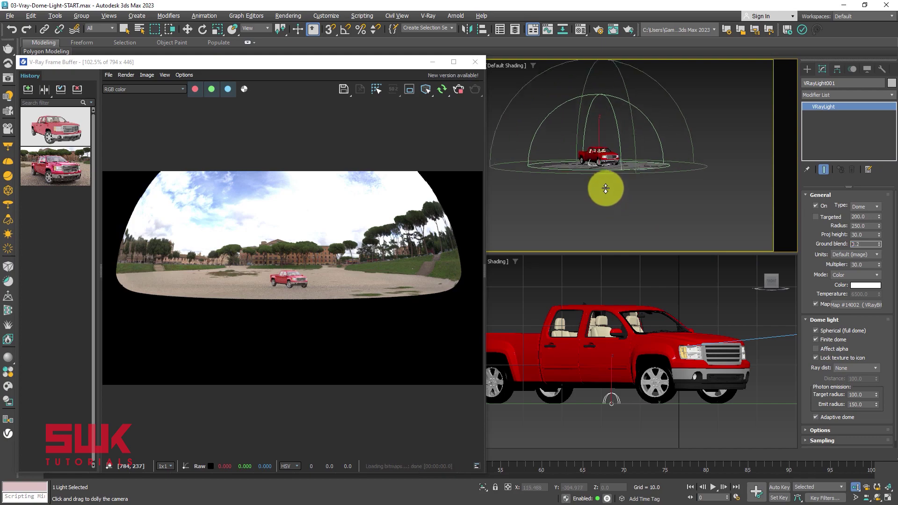
scroll(604, 164, up, 8)
scroll(604, 161, down, 3)
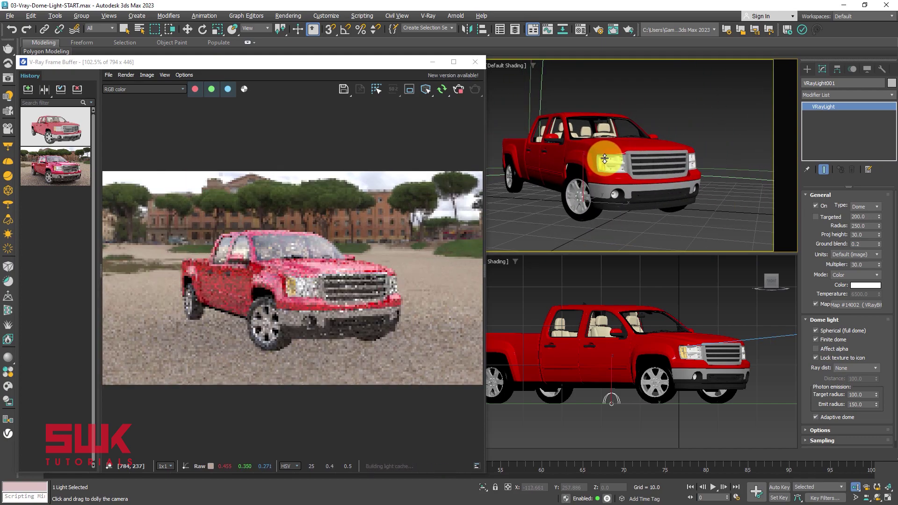
scroll(604, 158, up, 1)
scroll(605, 158, up, 2)
scroll(603, 159, down, 2)
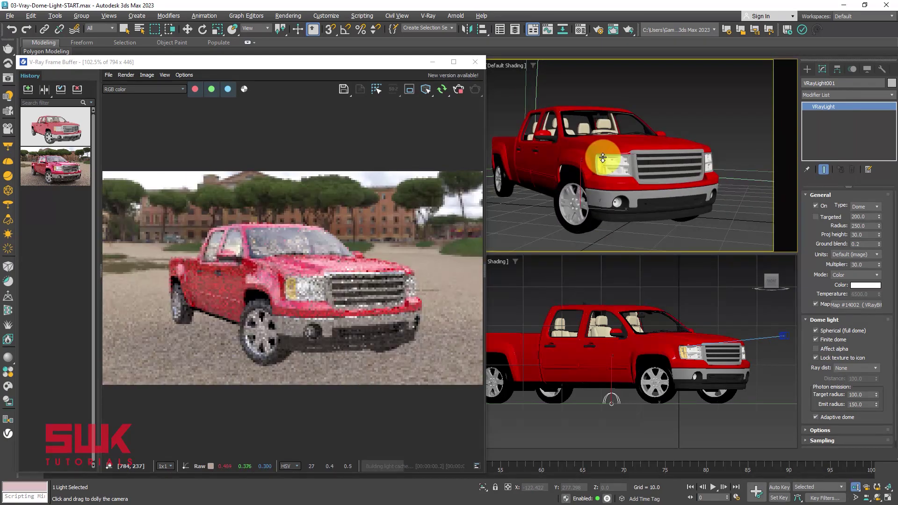
scroll(601, 158, up, 3)
scroll(600, 158, down, 2)
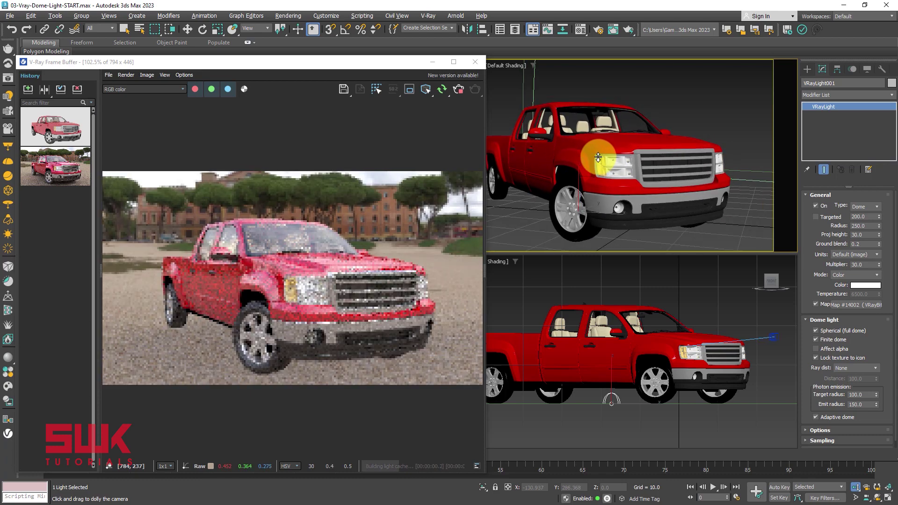
Set the dome light's ground blend to 0.1 and save the resulting render to the frame buffer history
double_click(862, 243)
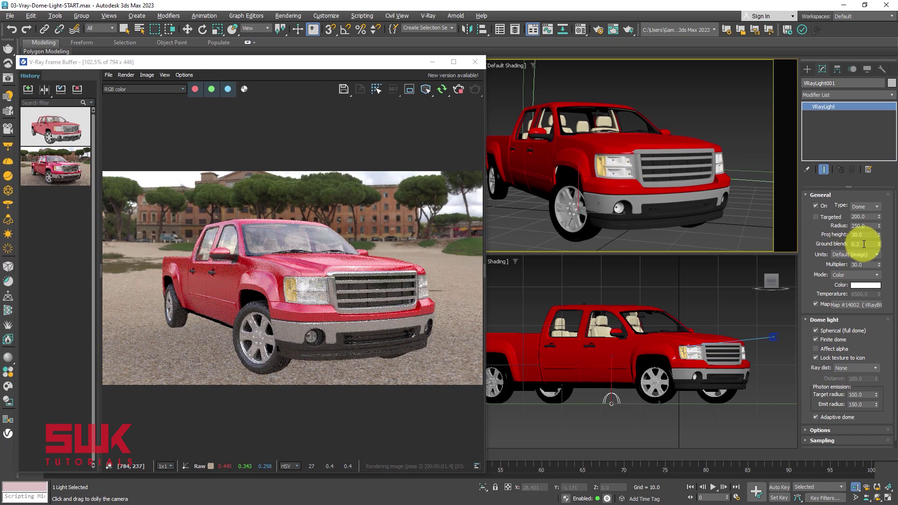
text(.1)
key(Return)
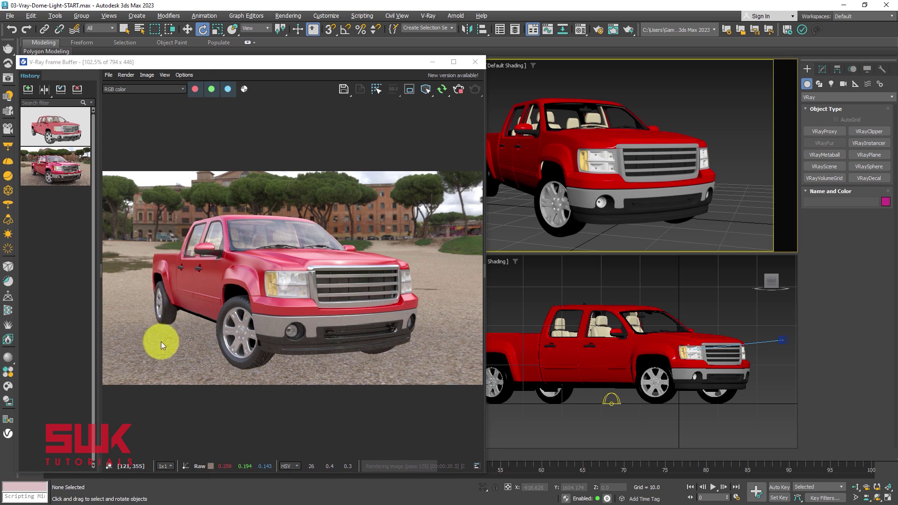
click(27, 90)
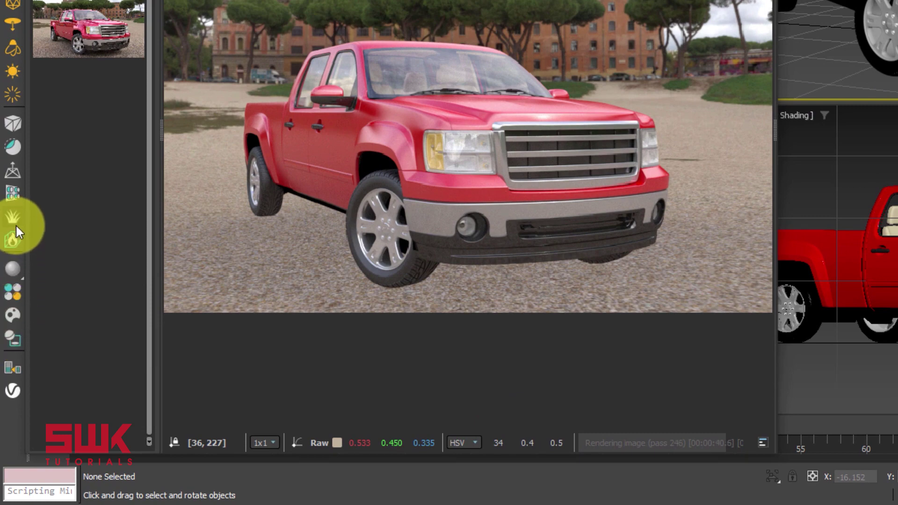
Place a VRayPlane on the ground beside the truck's front wheel and turn it into a shadow catcher
click(11, 177)
click(835, 63)
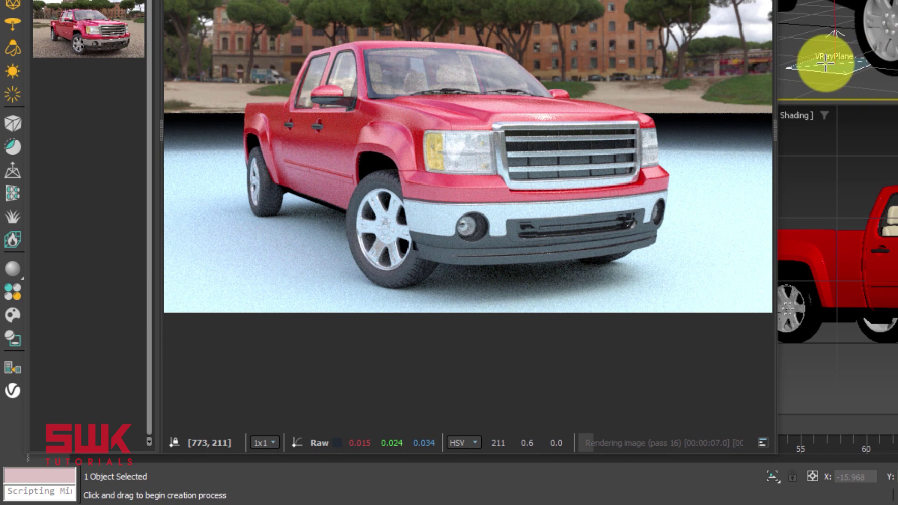
click(15, 335)
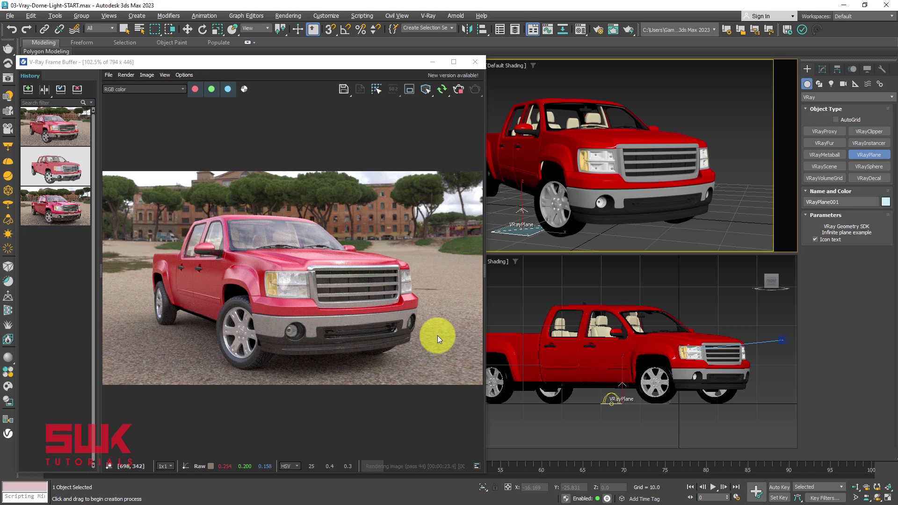
Stop the interactive render and save the shadow-catcher version to the frame buffer history
click(458, 88)
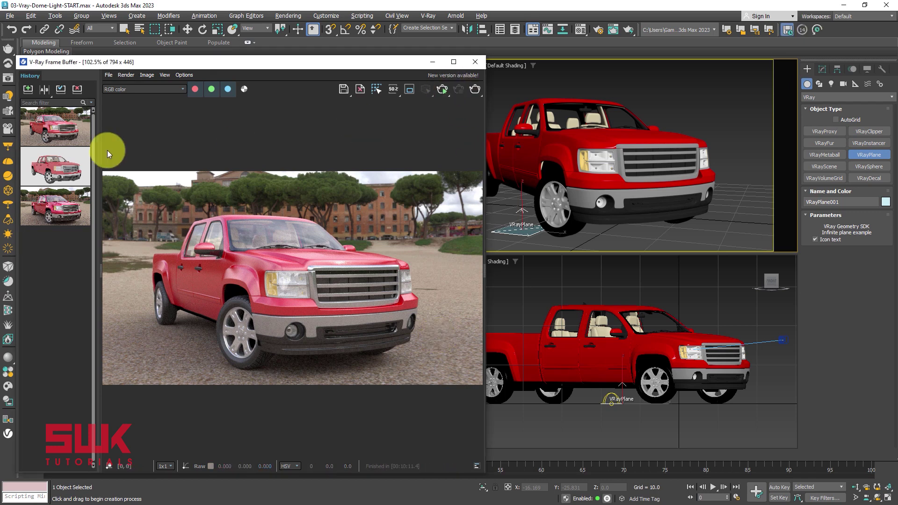
click(32, 87)
Compare the two newest history renders in A/B mode with the divider across the truck, then end the comparison
click(45, 88)
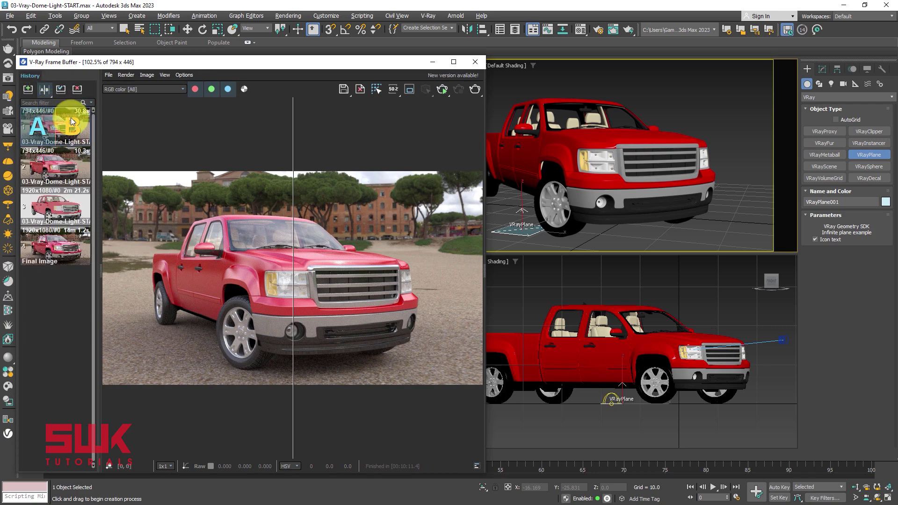
click(28, 176)
mouse_move(273, 276)
mouse_down()
mouse_move(296, 286)
mouse_move(293, 278)
mouse_move(501, 271)
mouse_move(93, 287)
mouse_move(476, 268)
mouse_move(114, 283)
mouse_move(252, 276)
mouse_up()
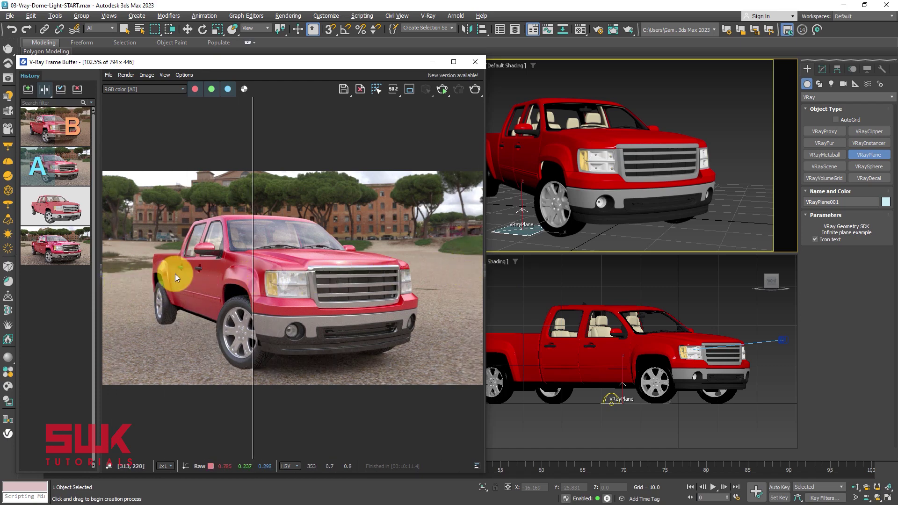
click(41, 92)
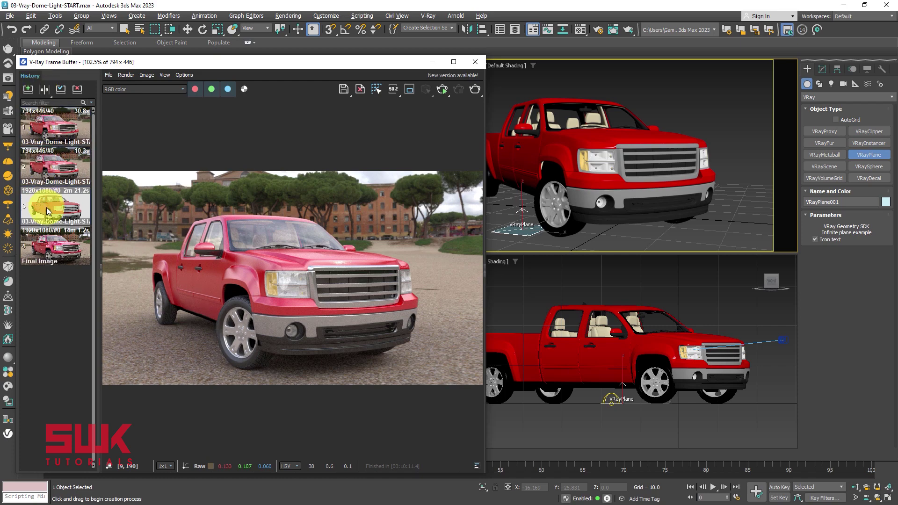